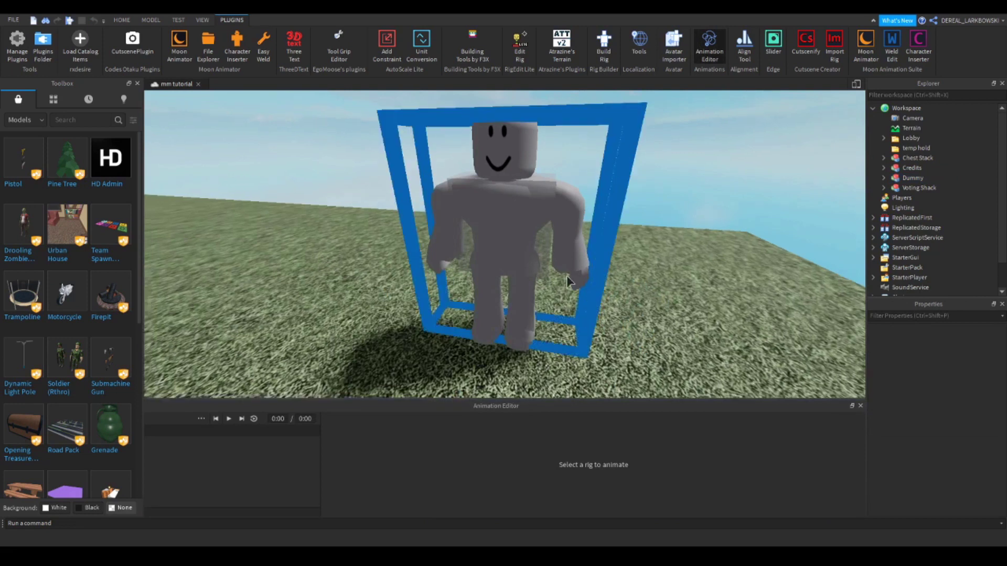
Step: Start a new animation for the Dummy rig and name it "Knife ->"
key(f)
click(504, 252)
drag(548, 452, 471, 435)
text(Knife ->)
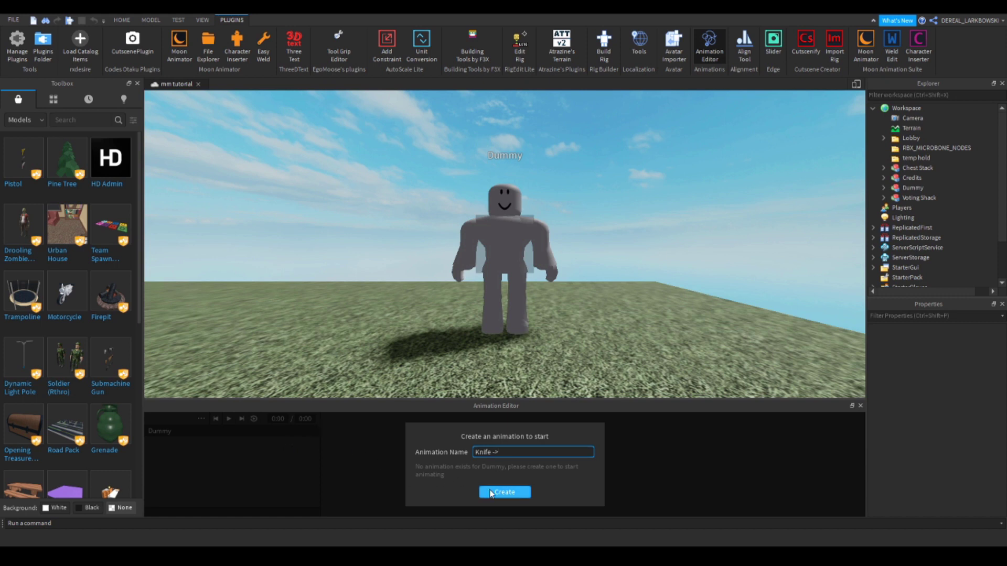
click(491, 493)
Step: Rotate the Dummy's left leg slightly backward to create its starting pose keyframe at 0:00
click(504, 219)
right_drag(504, 220, 504, 220)
scroll(489, 299, up, 5)
scroll(488, 299, down, 4)
scroll(487, 299, up, 5)
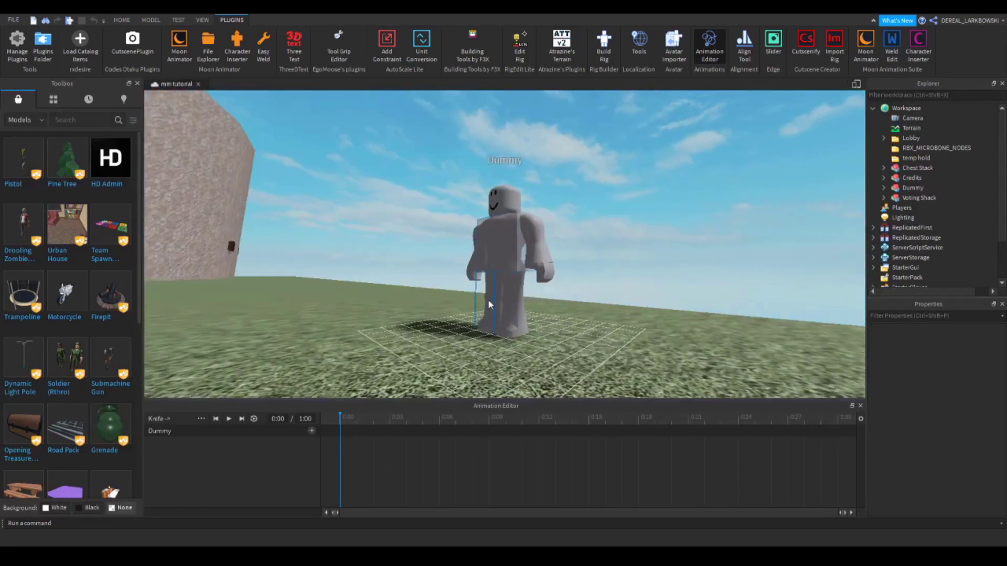
scroll(488, 299, down, 5)
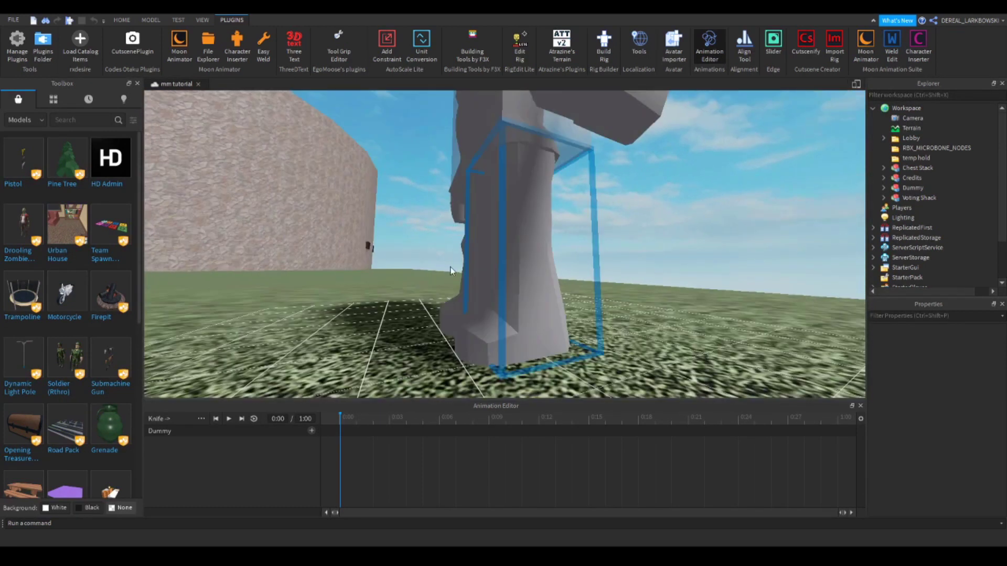
key(ctrl+2)
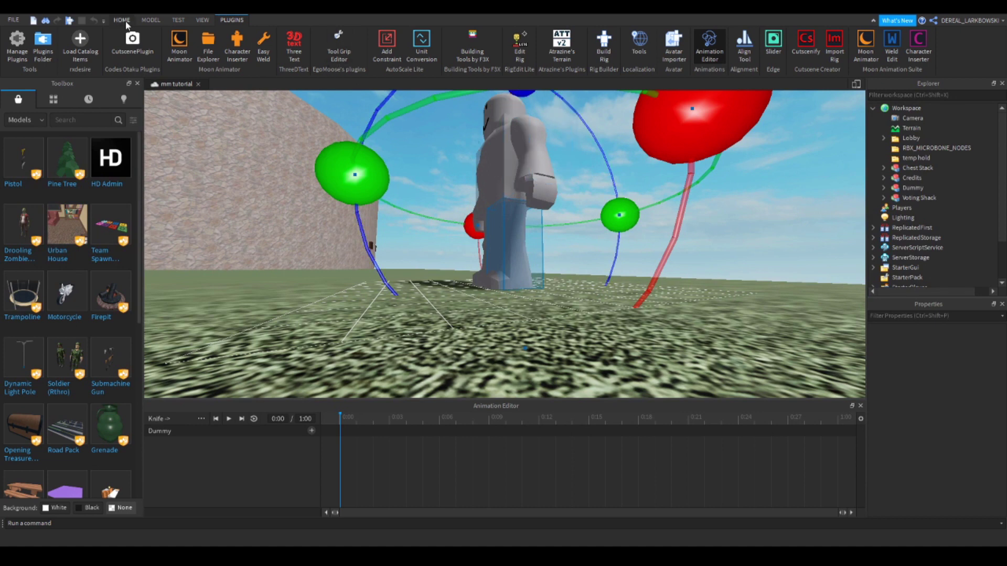
click(153, 19)
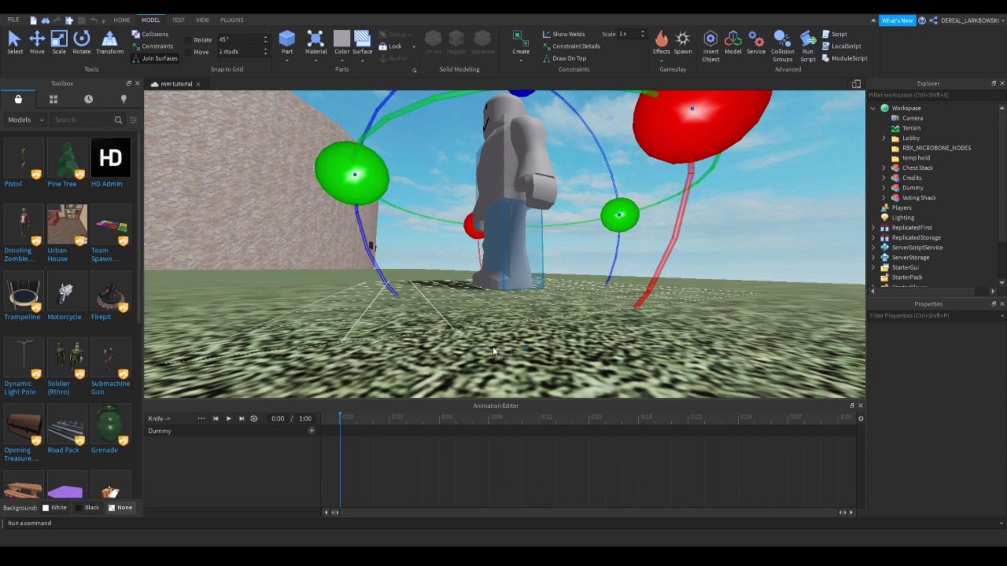
drag(525, 350, 570, 337)
right_drag(570, 337, 570, 337)
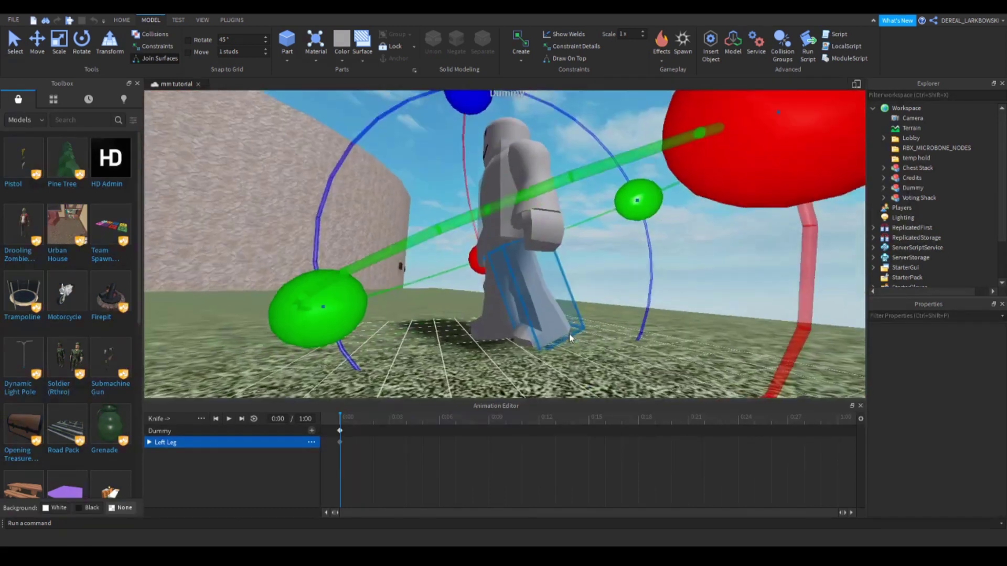
Step: Add a keyframe at 0:03 with the Dummy's right arm rotated up and backward
scroll(551, 310, up, 5)
right_drag(532, 286, 508, 276)
right_drag(474, 309, 474, 307)
scroll(427, 209, down, 5)
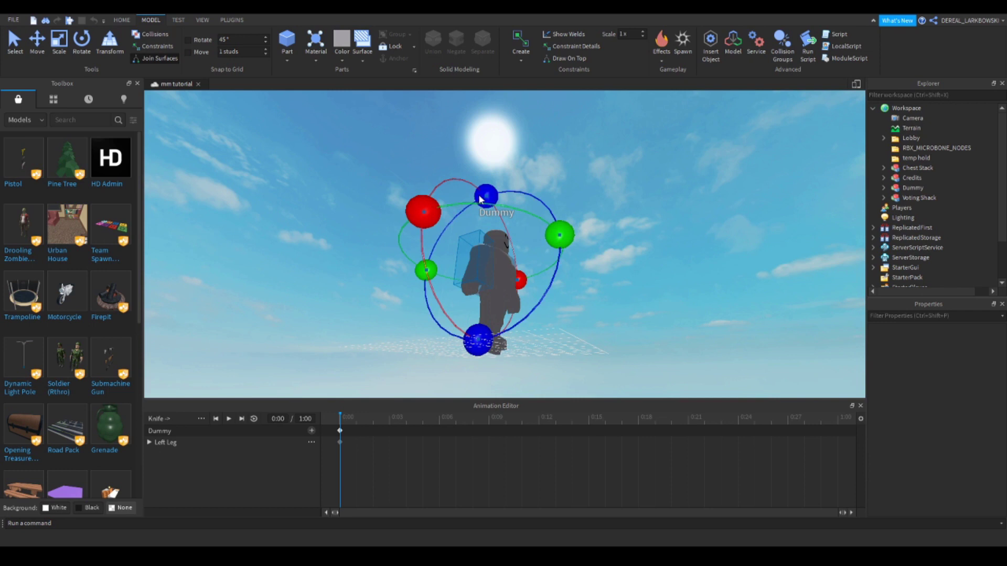
scroll(479, 196, up, 5)
right_drag(480, 196, 480, 199)
scroll(480, 199, down, 5)
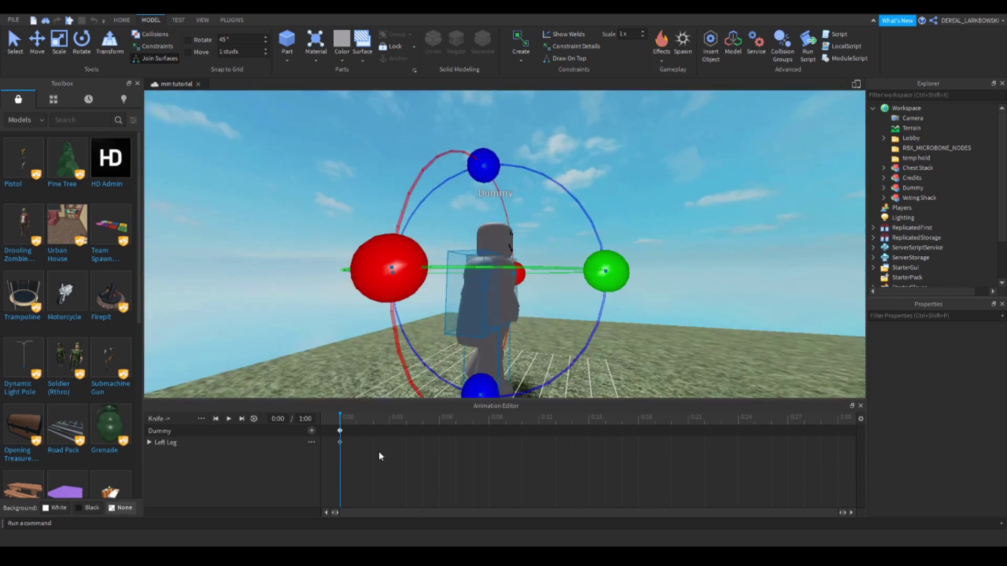
click(385, 423)
click(498, 294)
drag(603, 283, 354, 364)
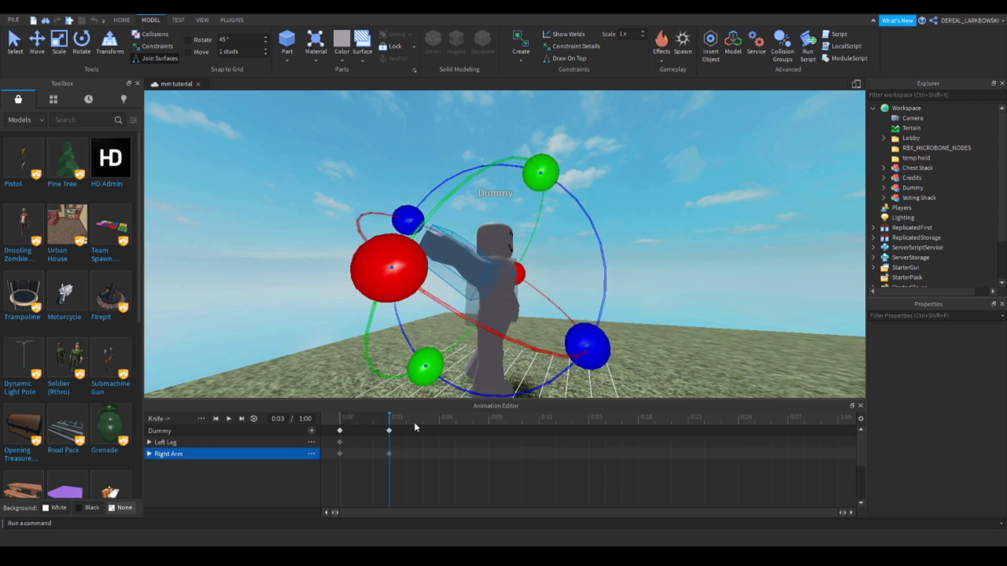
Step: Rotate the right arm up and forward at 0:06, and play the animation from the start
click(440, 423)
drag(568, 351, 362, 349)
click(341, 418)
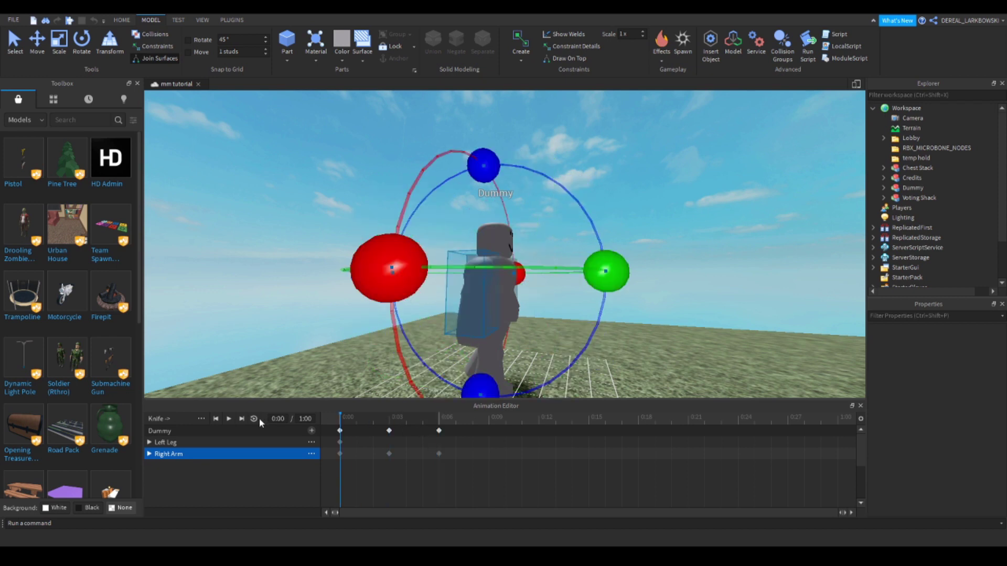
click(229, 420)
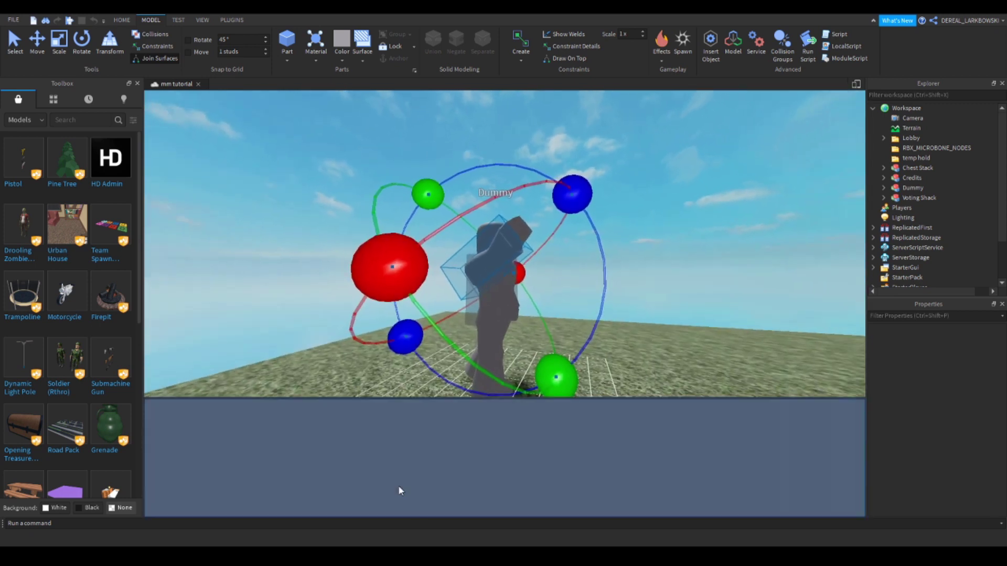
Step: Repose the right arm, swinging it forward at 0:03 and raising it up and back at 0:06
click(357, 416)
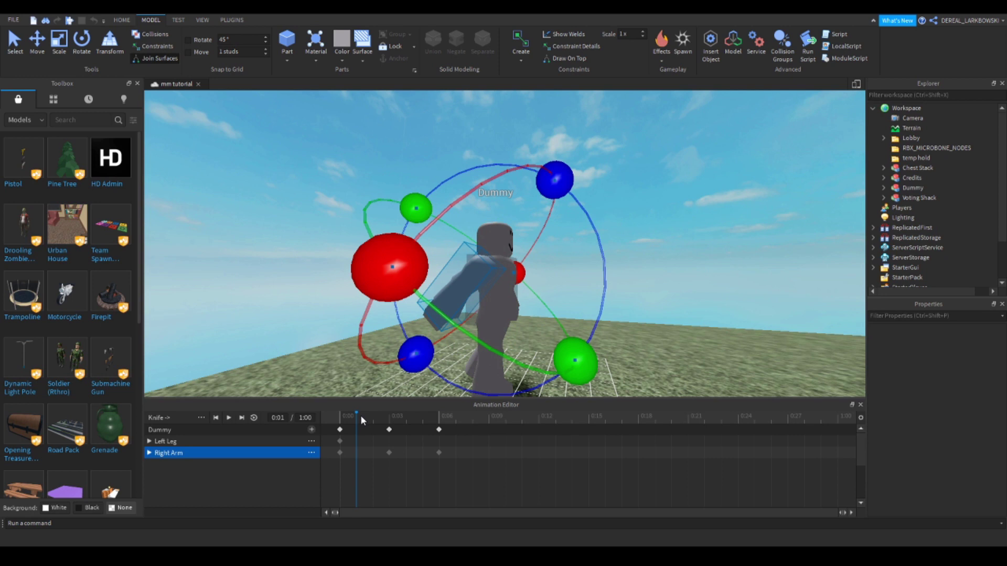
click(345, 412)
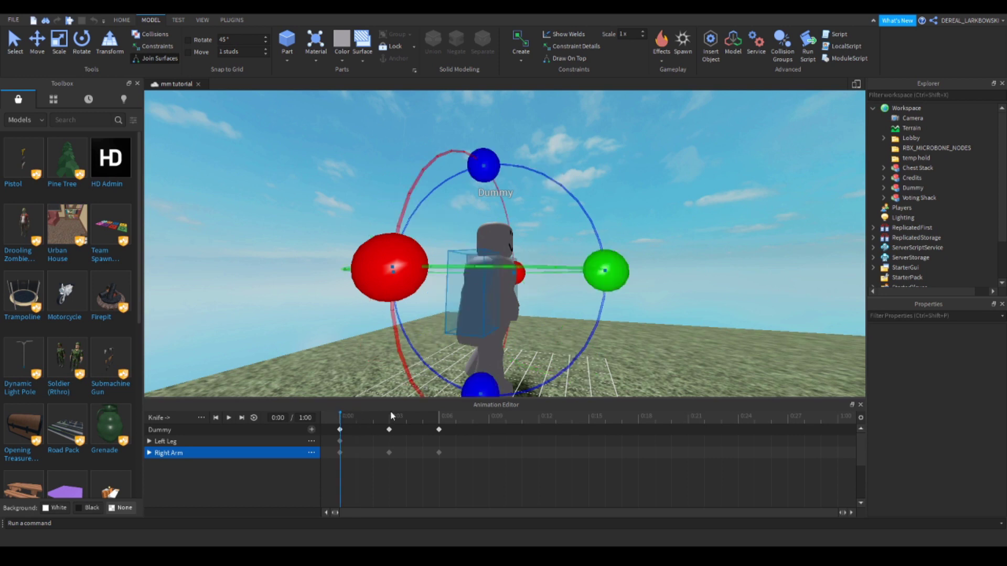
click(390, 411)
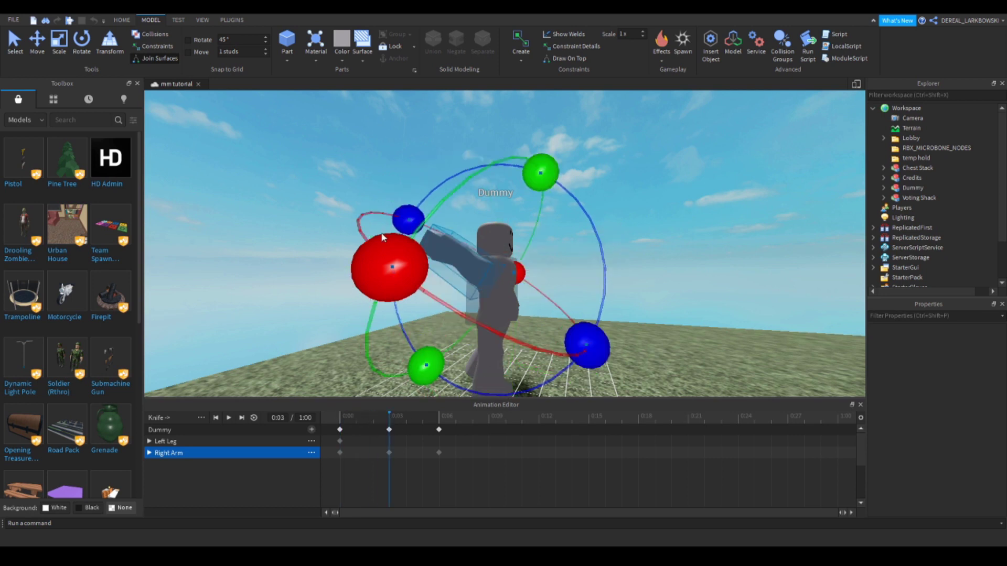
drag(408, 220, 516, 248)
drag(387, 416, 445, 423)
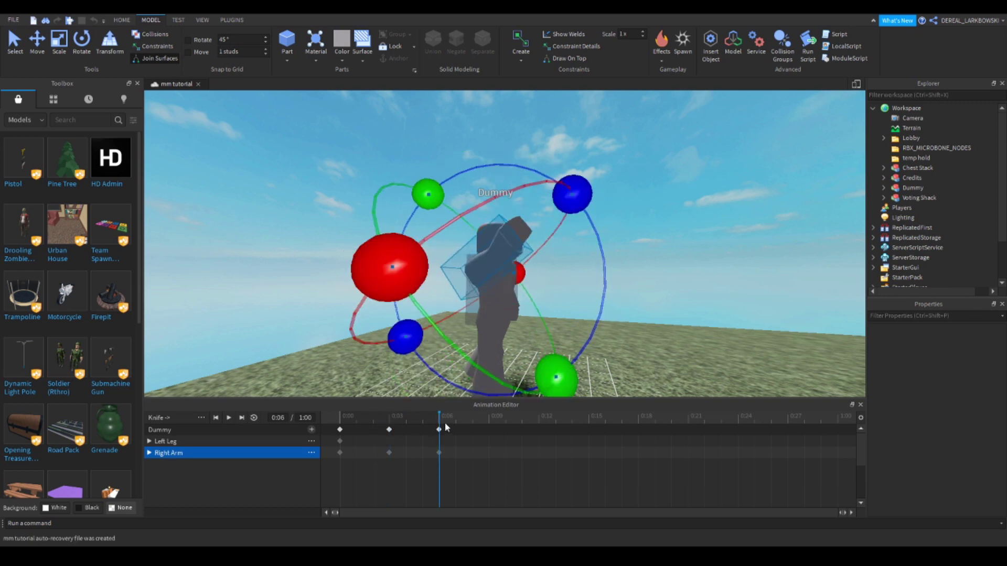
drag(570, 194, 399, 165)
Step: Add a right arm keyframe at 0:09 with the arm swung up and forward, and preview the motion
click(486, 415)
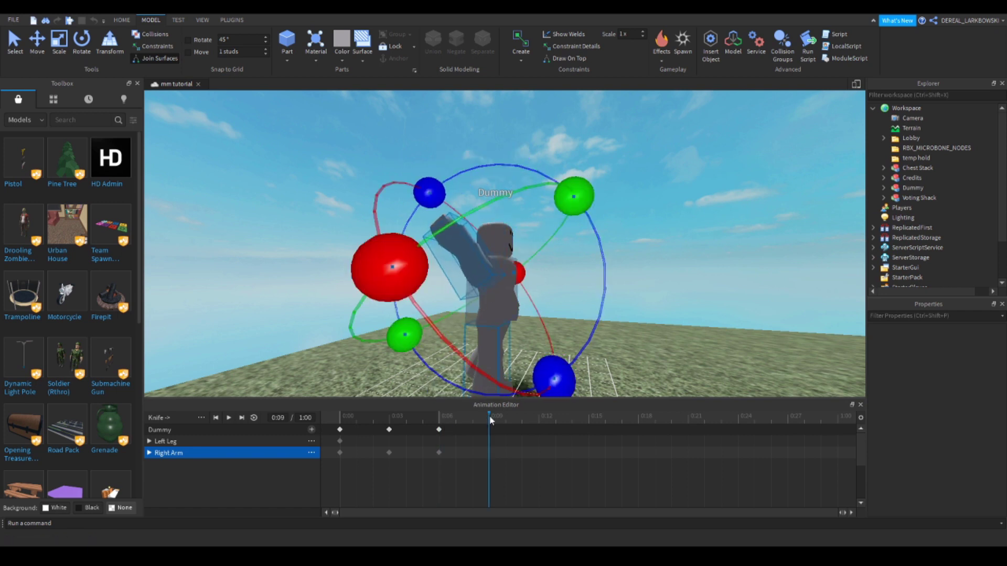
drag(438, 204, 568, 191)
click(419, 417)
click(229, 417)
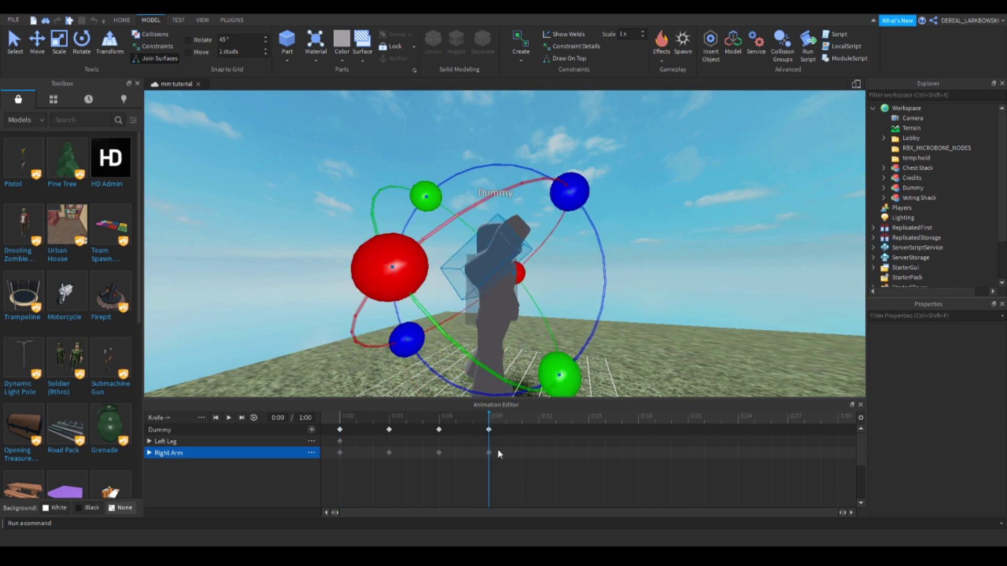
Step: Move the last right arm keyframe to 0:15 and play back the retimed animation
drag(489, 429, 598, 428)
drag(486, 415, 472, 414)
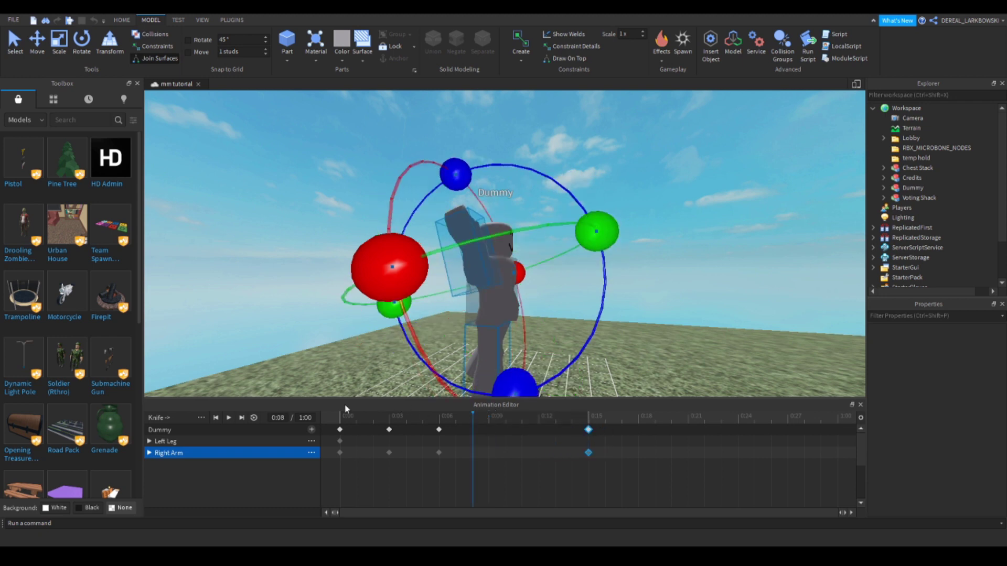
key(space)
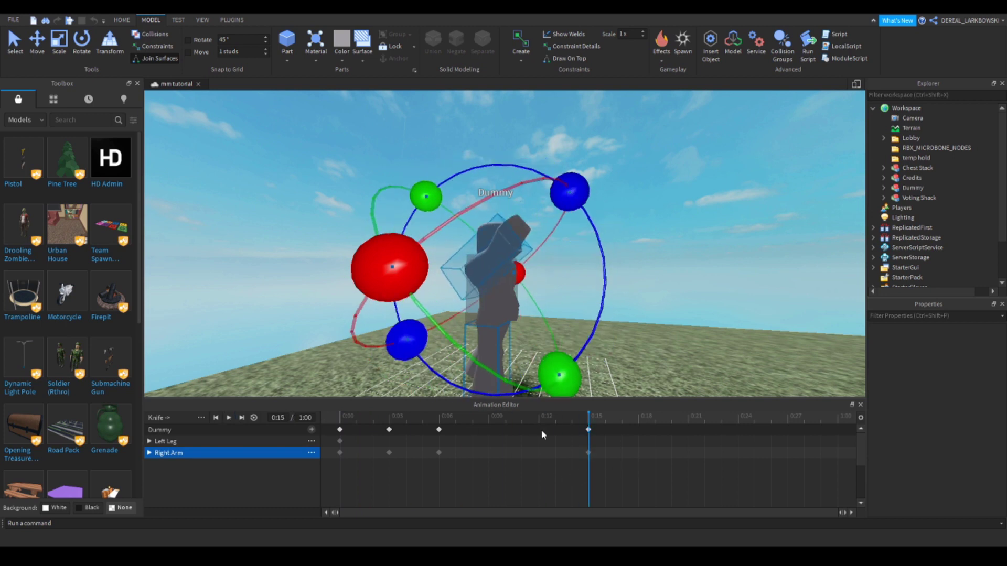
key(space)
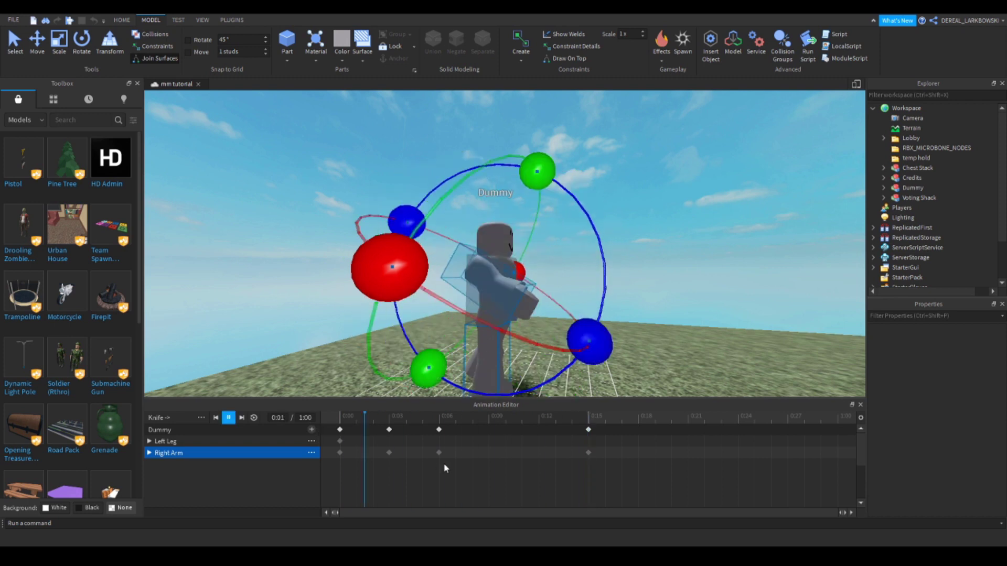
key(space)
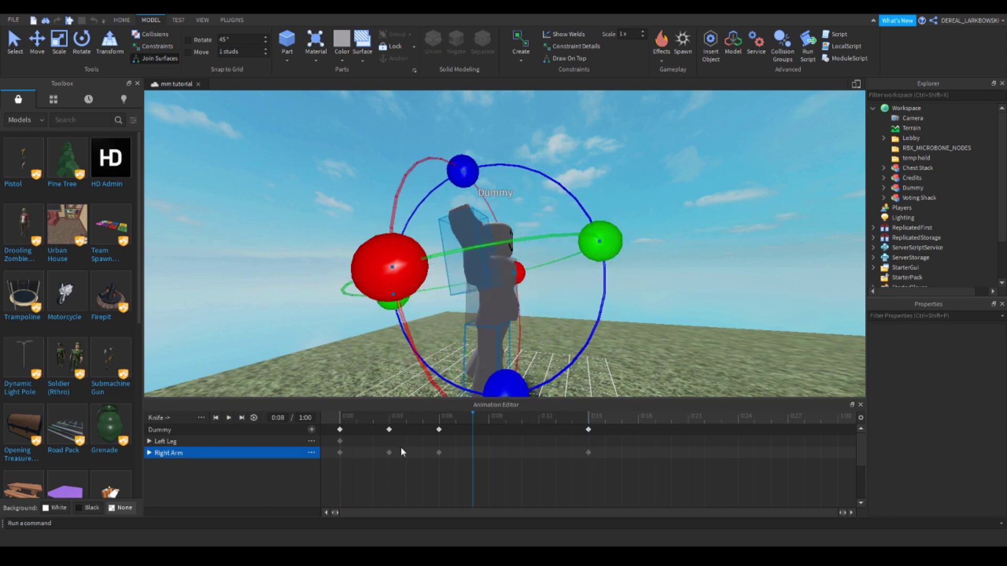
Step: Preview the animation with looping enabled, and turn looping back off
click(253, 418)
key(space)
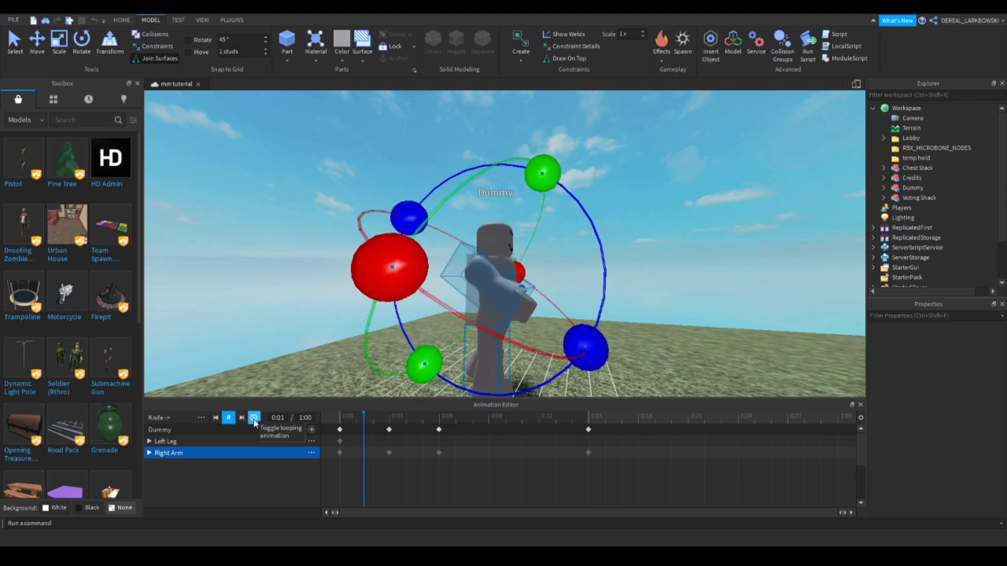
key(space)
click(254, 418)
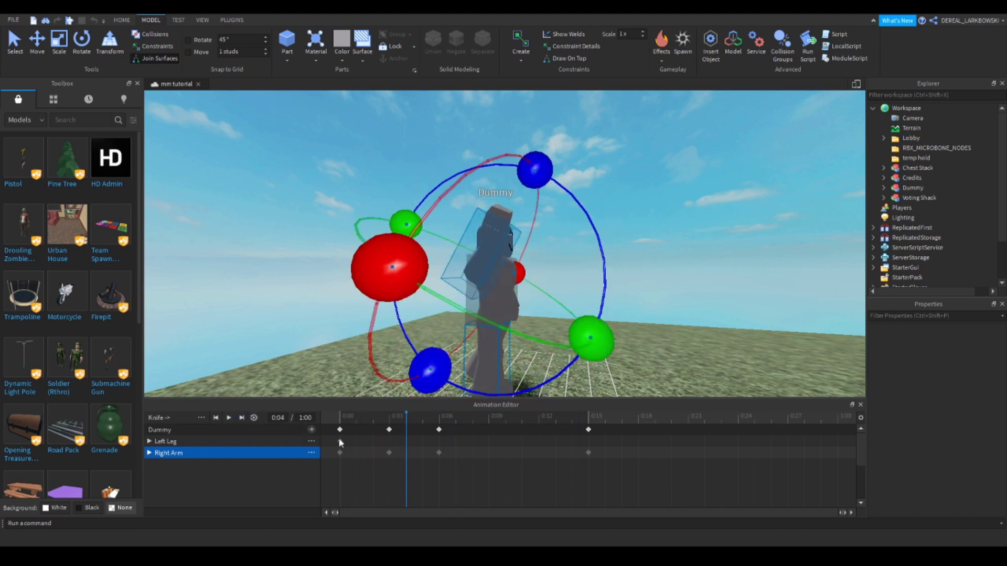
Step: Check the arm pose at 0:03 from the Dummy's front and save the work
click(640, 244)
right_drag(640, 243, 621, 250)
scroll(620, 251, up, 2)
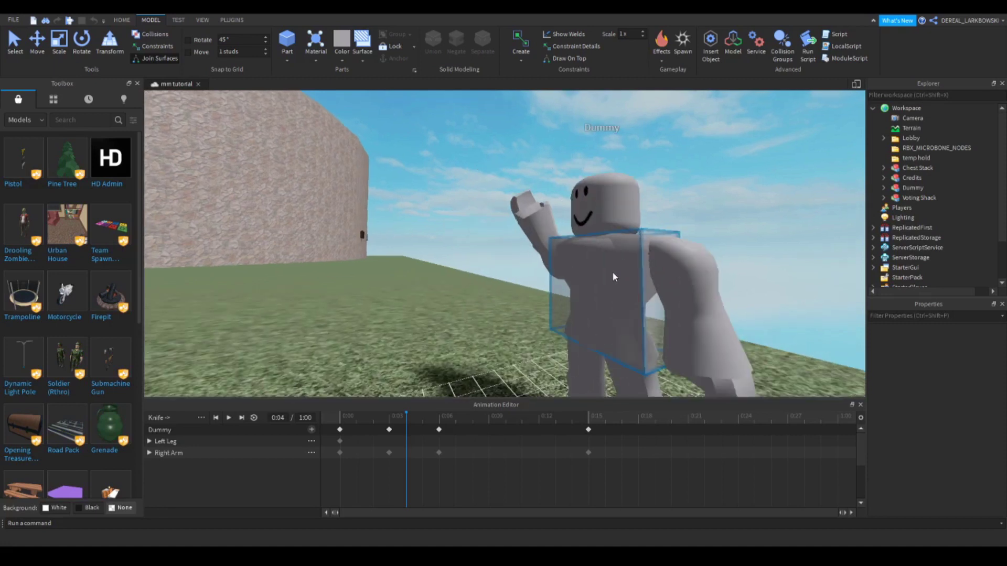
click(215, 418)
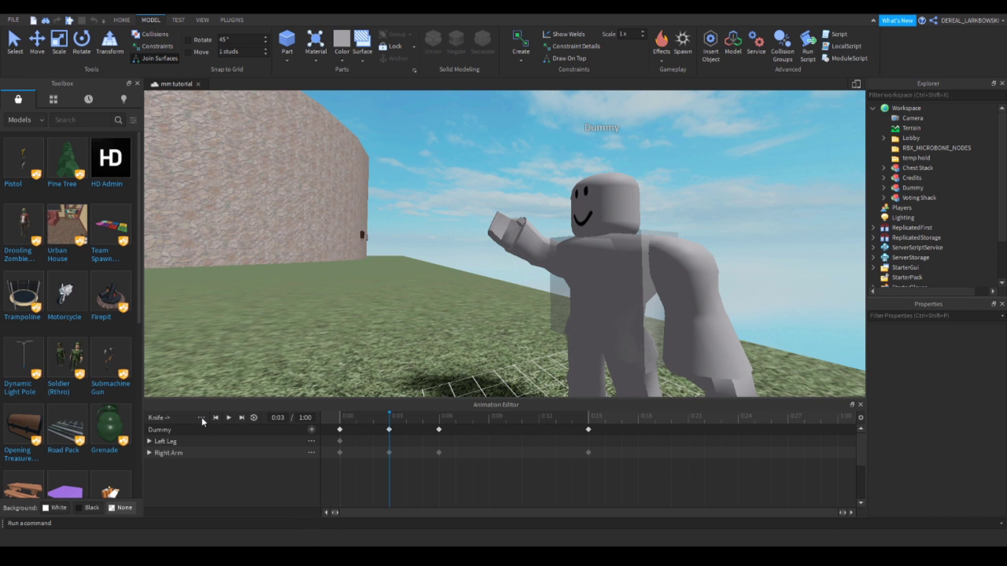
key(ctrl+s)
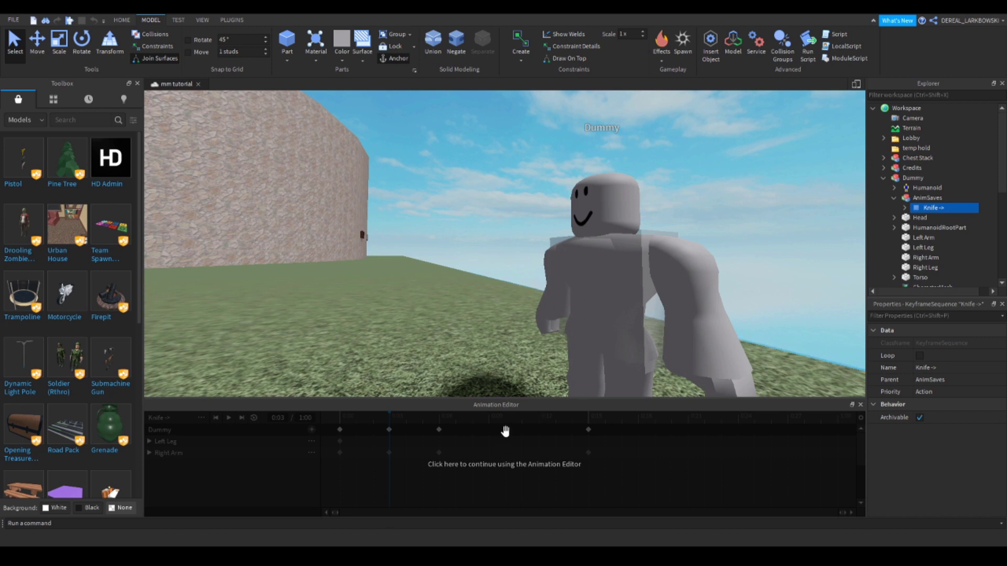
Step: Close the Animation Editor and delete the Dummy model from the workspace
click(859, 404)
click(724, 359)
key(Delete)
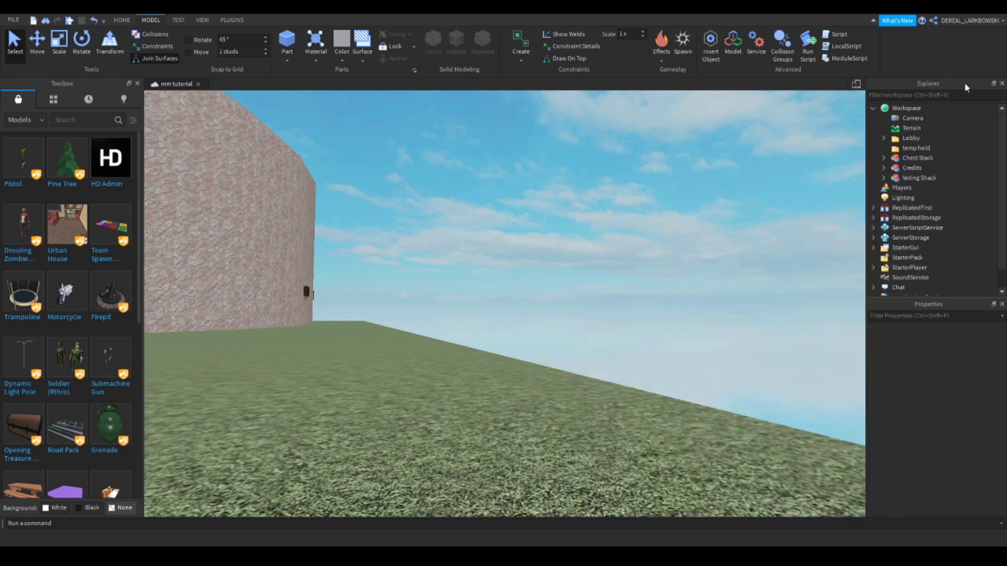
Step: Filter the Explorer by "knife" and select the Knife tool in ServerStorage's Weapons folder
click(920, 95)
text(knife)
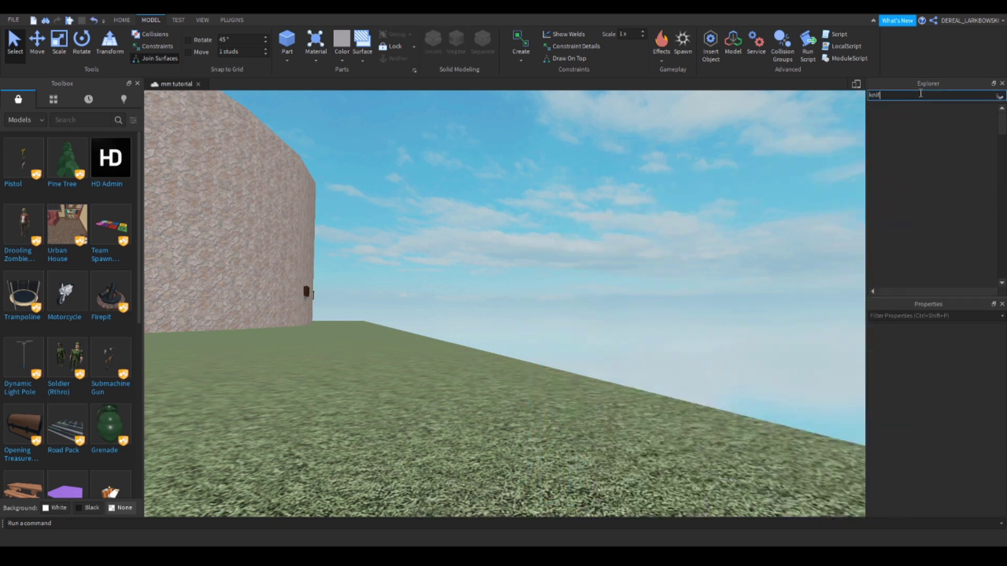
scroll(922, 146, down, 8)
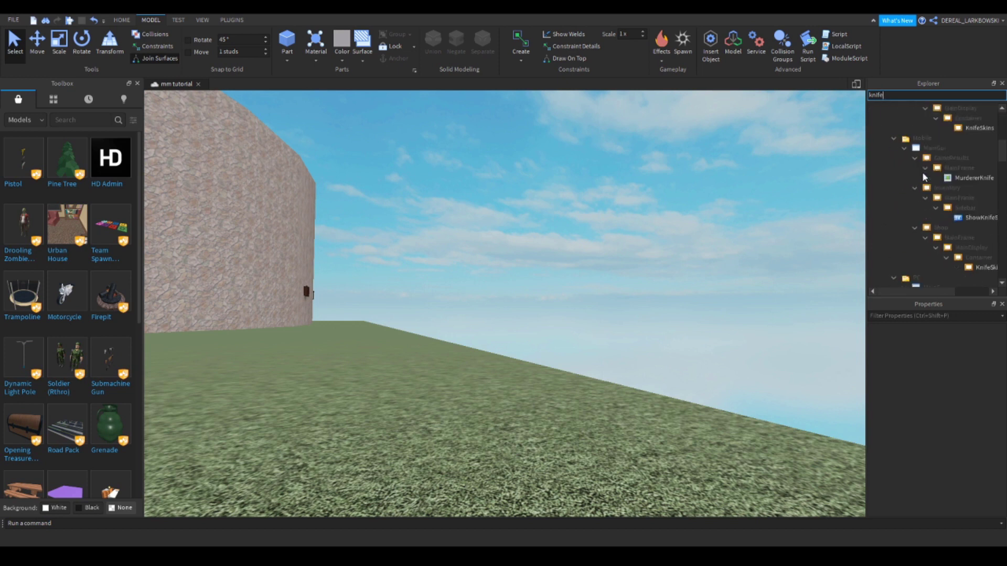
scroll(922, 178, up, 10)
scroll(922, 171, down, 1)
scroll(922, 171, down, 3)
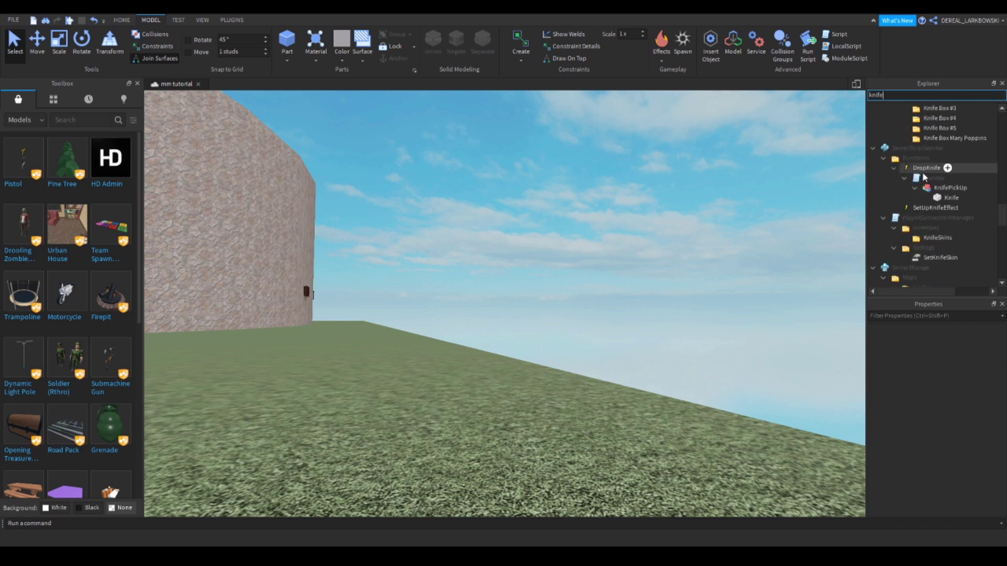
scroll(923, 175, down, 3)
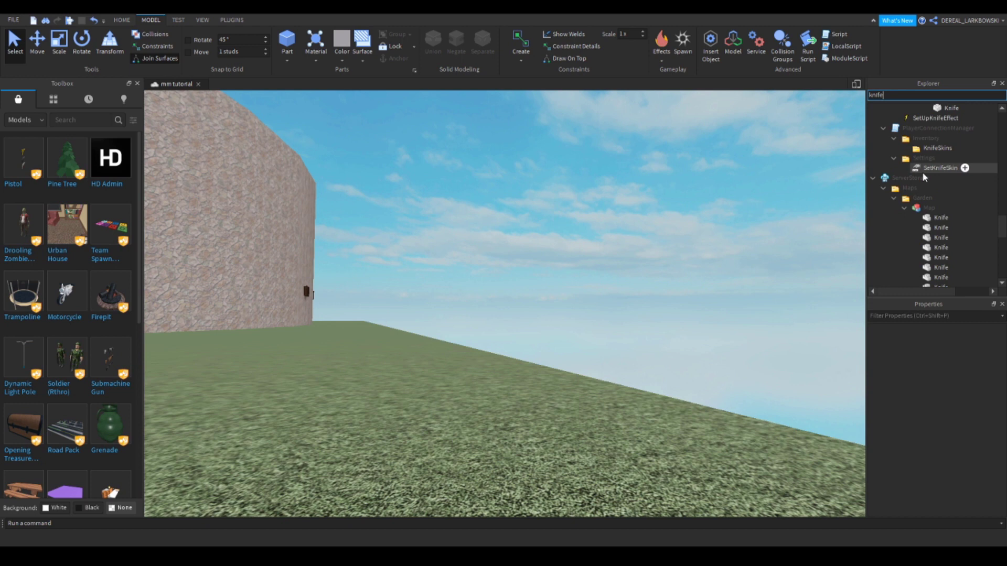
scroll(923, 177, down, 1)
scroll(923, 177, down, 6)
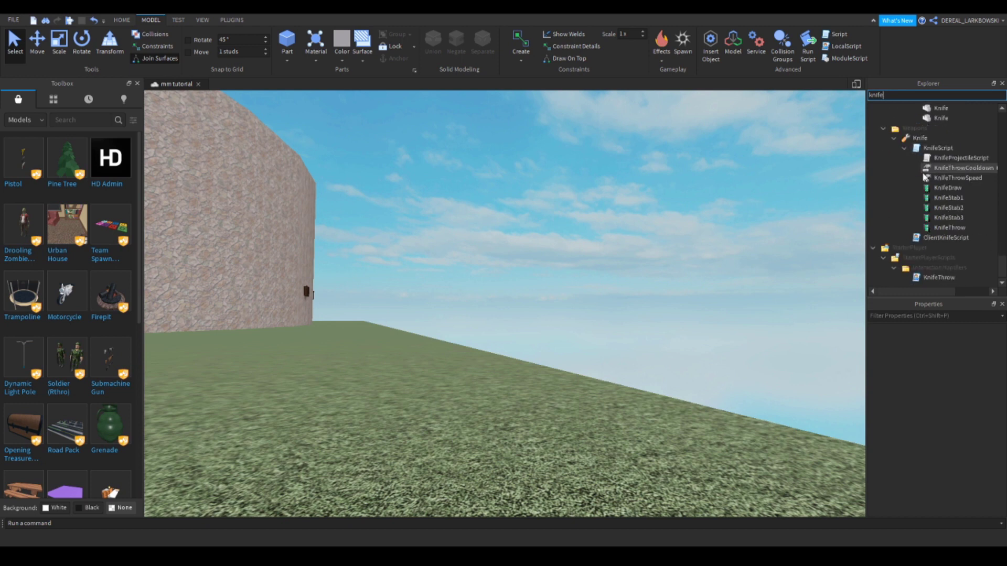
click(918, 138)
Step: Clear the Explorer filter and expand the Knife tool to show its scripts, values and Handle
key(ctrl+a)
key(BackSpace)
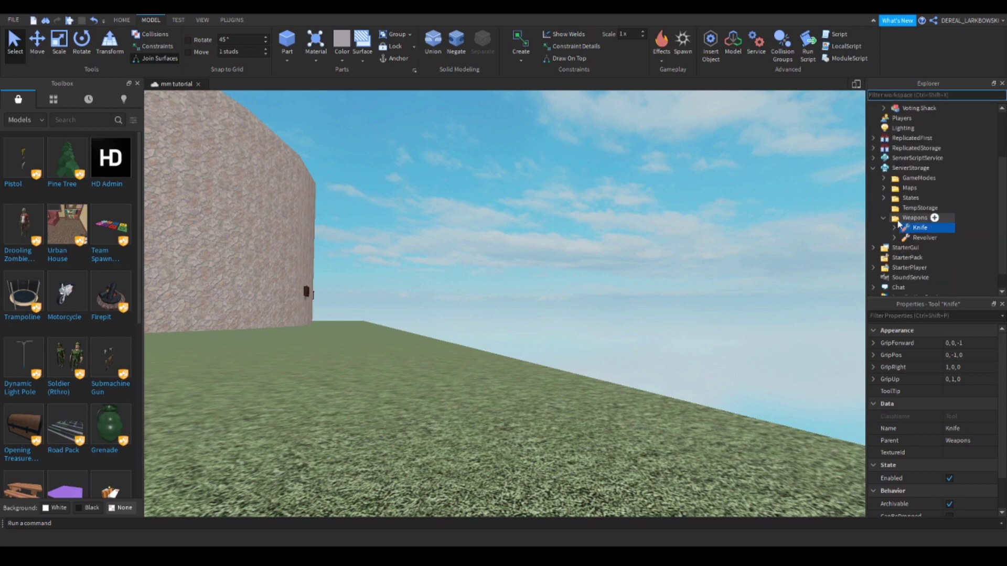
click(894, 229)
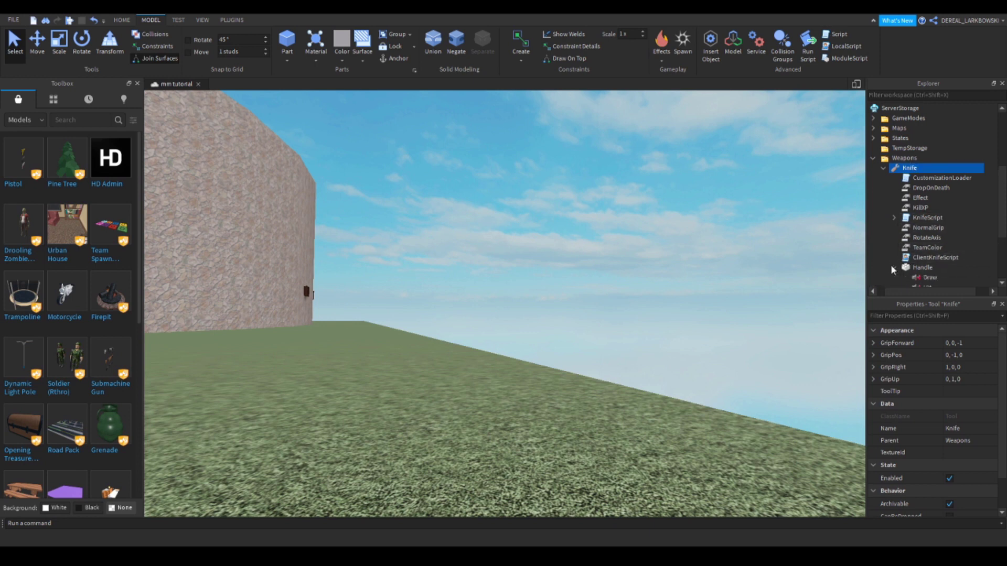
scroll(891, 266, down, 3)
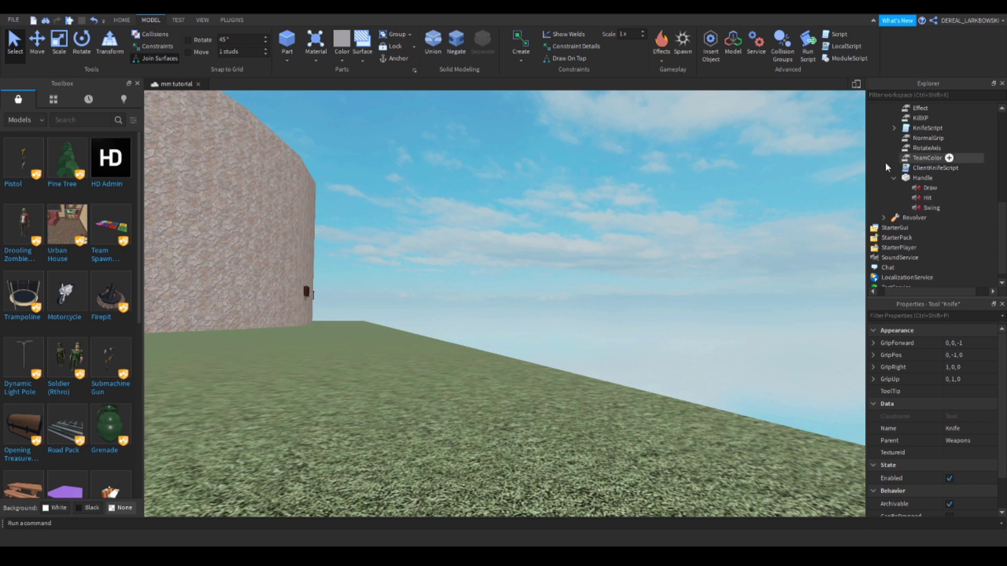
click(894, 178)
scroll(890, 177, up, 2)
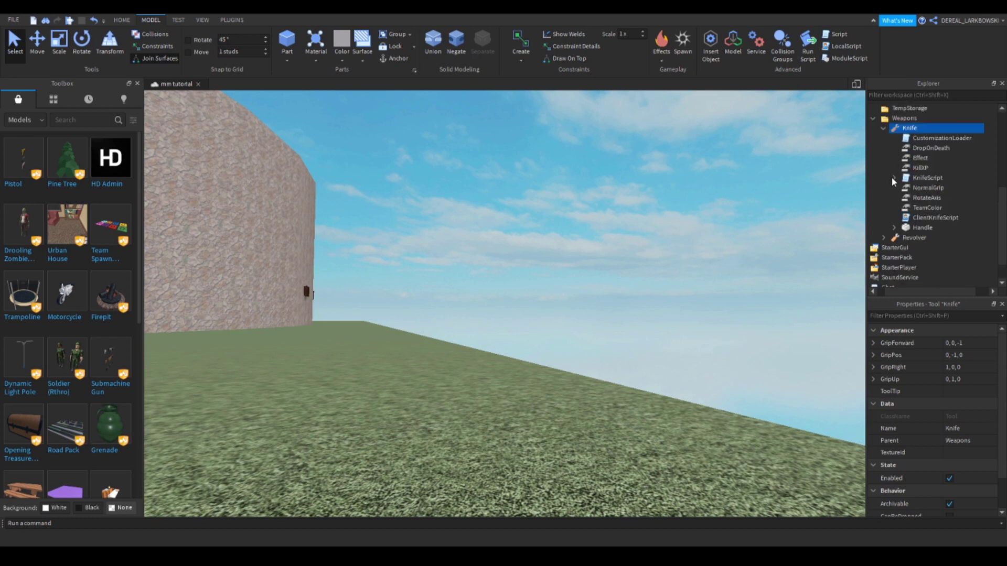
click(893, 178)
scroll(900, 205, down, 2)
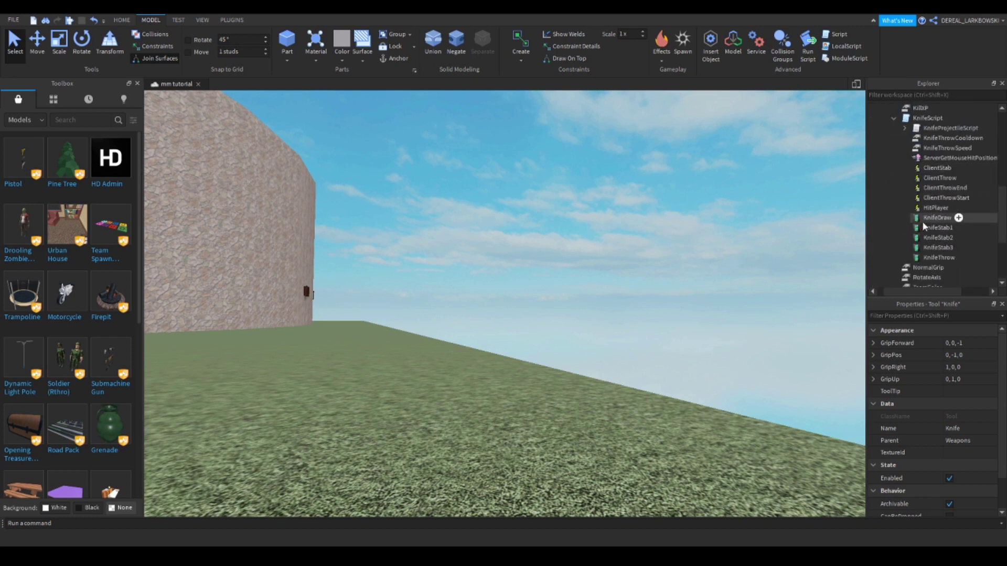
click(937, 258)
click(965, 343)
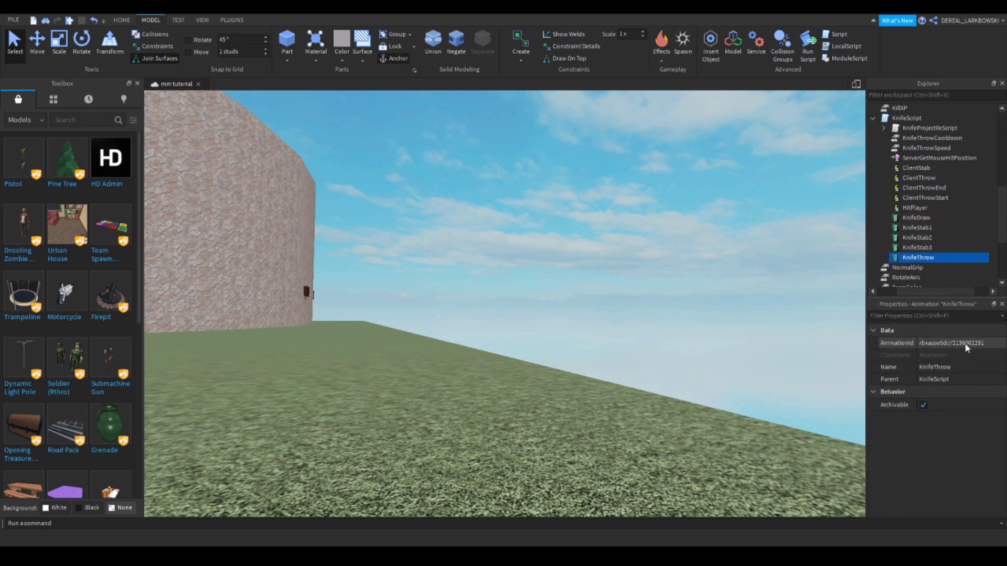
key(ctrl+v)
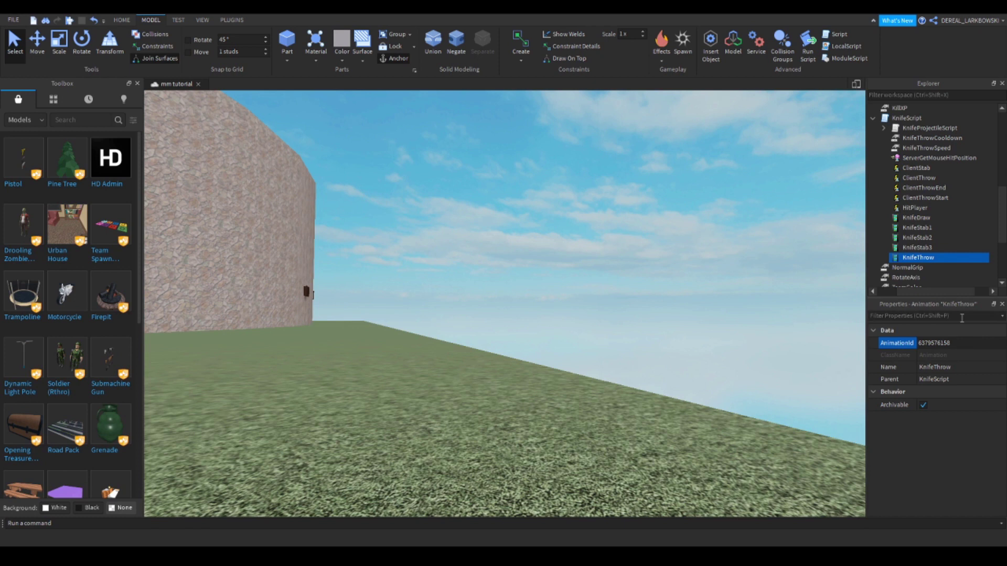
key(Return)
Step: Collapse KnifeScript and preview the Hit sound in the Knife's Handle
scroll(943, 259, down, 3)
scroll(939, 246, up, 6)
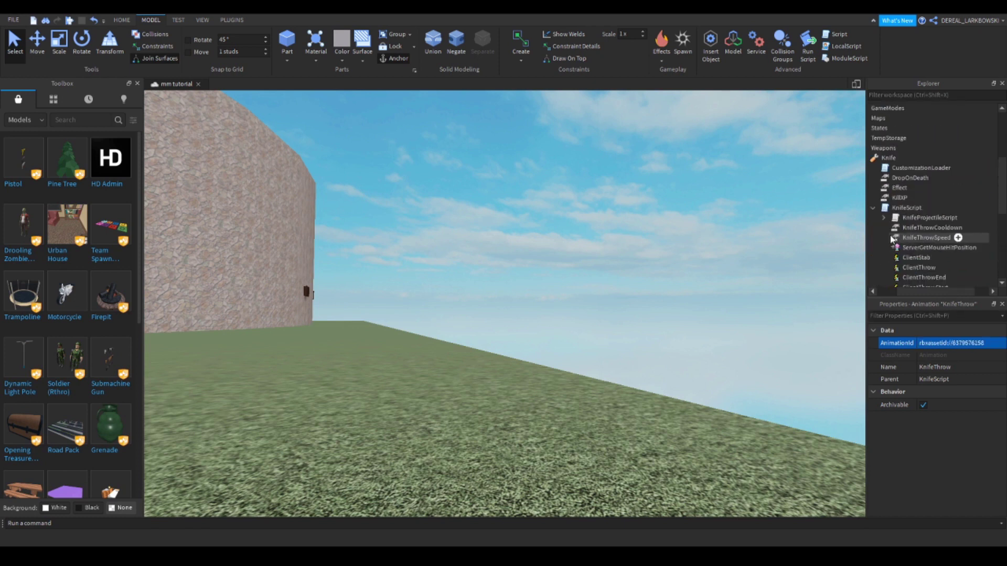
click(873, 209)
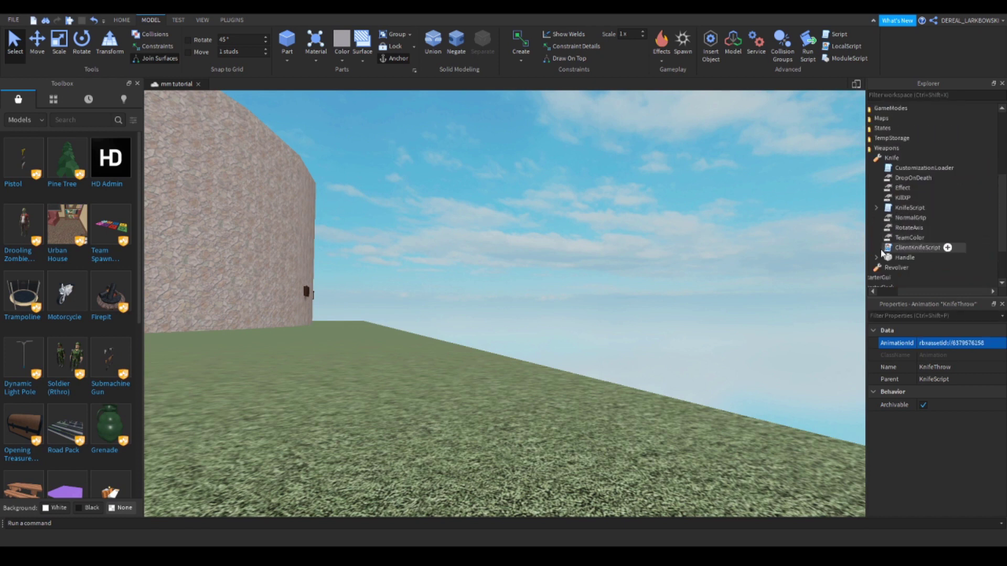
scroll(881, 253, down, 2)
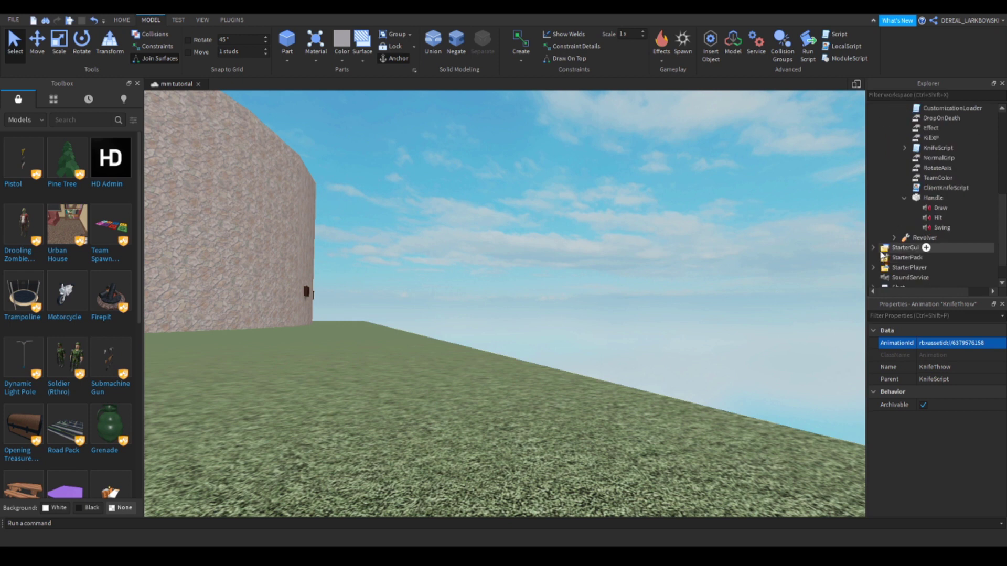
click(939, 217)
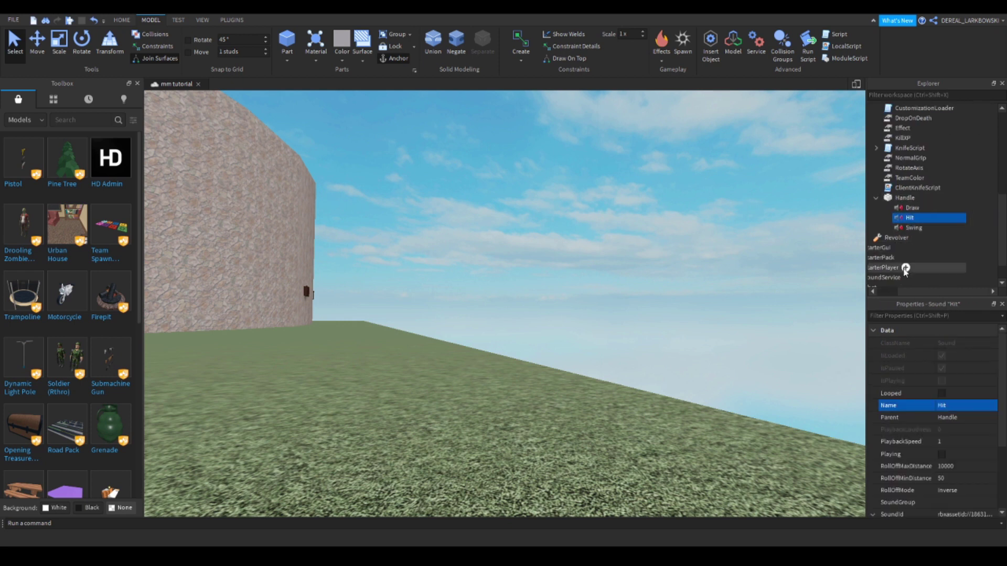
scroll(920, 489, down, 3)
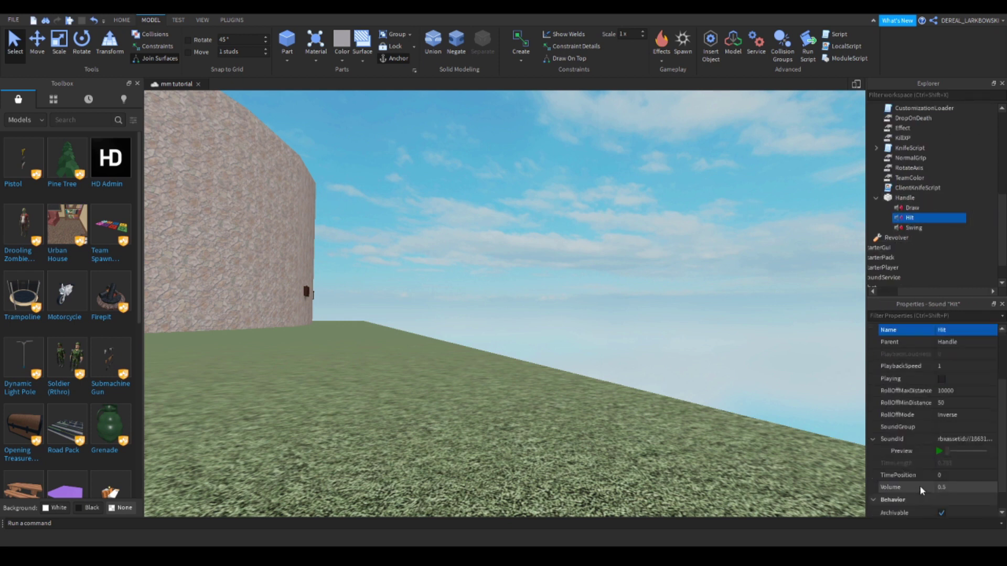
click(939, 451)
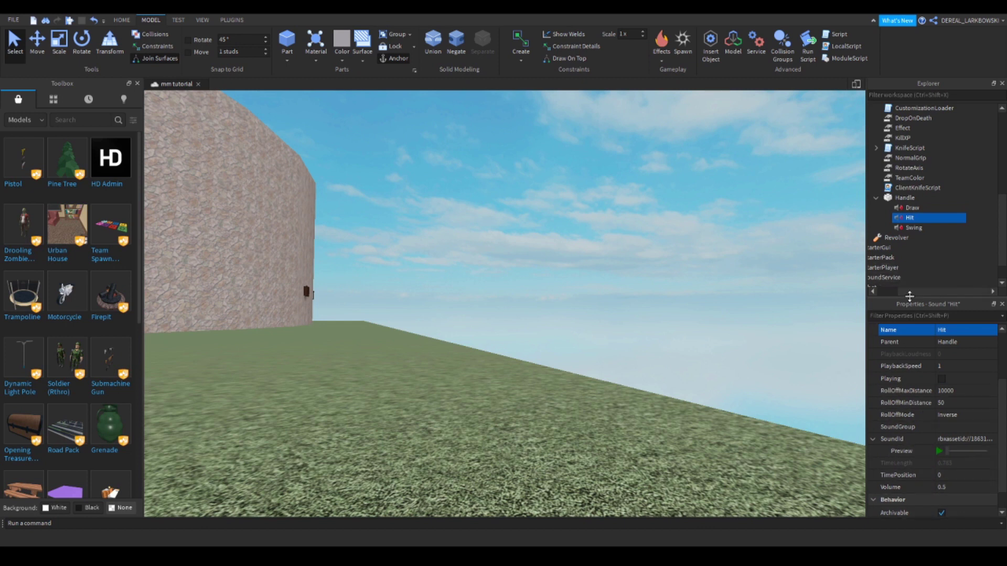
Step: Collapse the Knife tool and expand the Revolver tool down to the sounds in its Handle
mouse_move(909, 289)
mouse_down()
mouse_move(888, 289)
mouse_move(917, 294)
mouse_move(873, 292)
mouse_up()
click(904, 199)
scroll(904, 199, up, 10)
scroll(891, 244, down, 1)
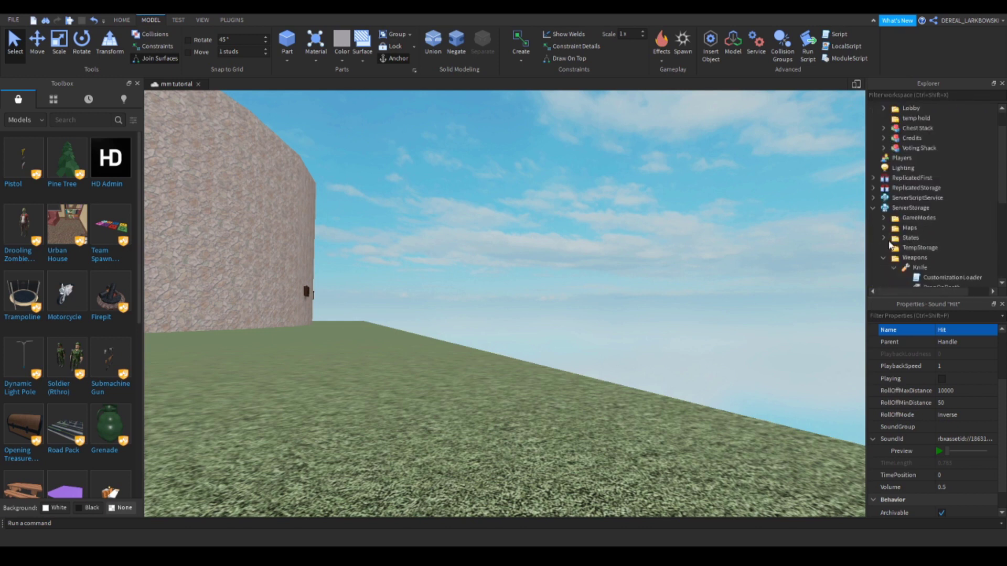
scroll(892, 239, down, 4)
click(894, 149)
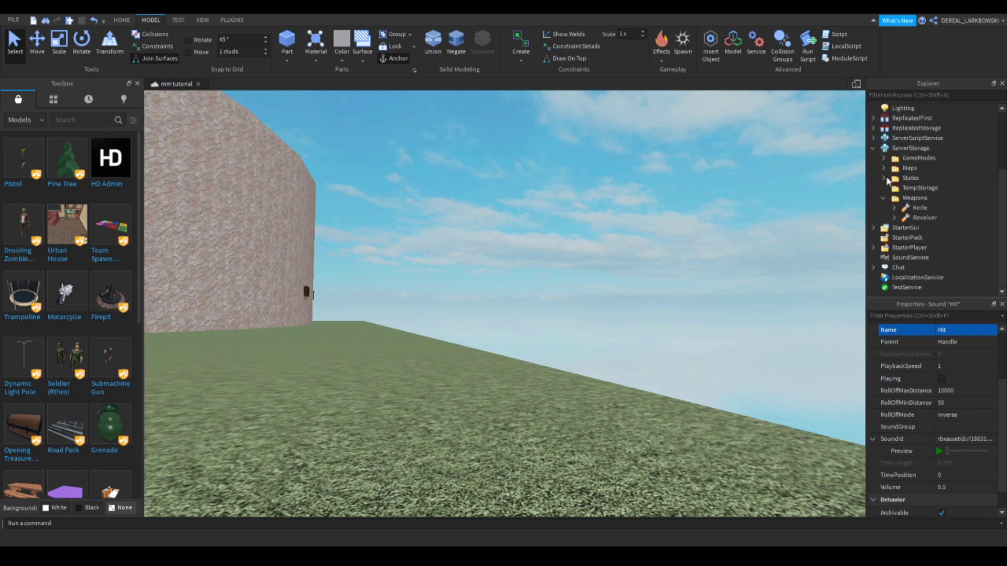
click(895, 218)
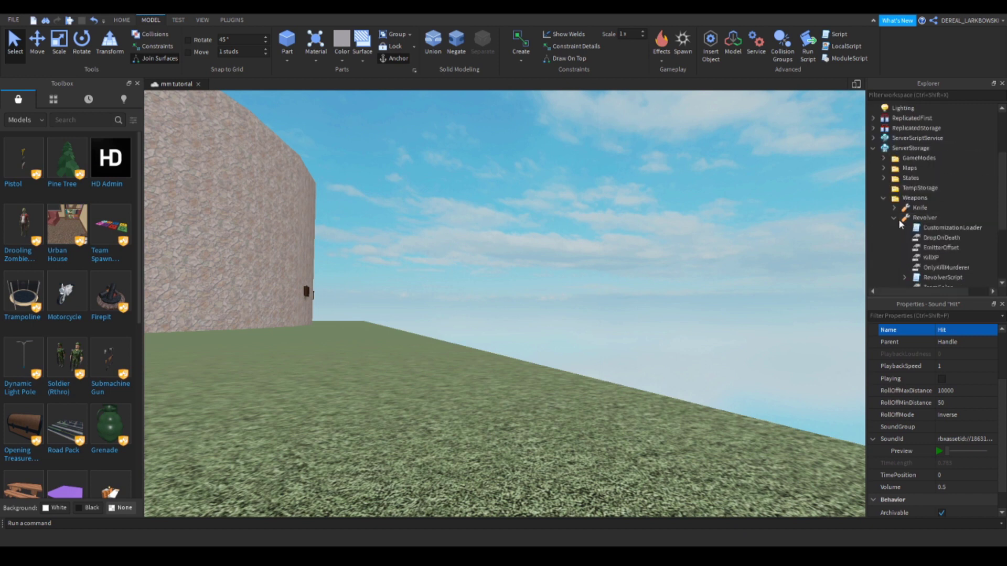
scroll(898, 219, down, 3)
scroll(901, 208, down, 1)
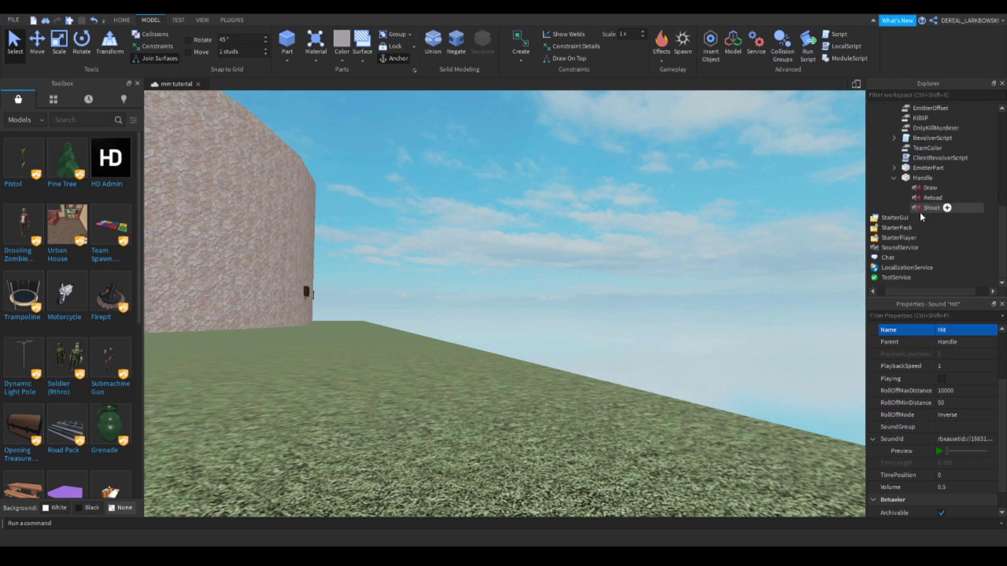
Step: Preview the Draw sound in the Revolver's Handle and inspect its Reload and Shoot sounds
click(930, 198)
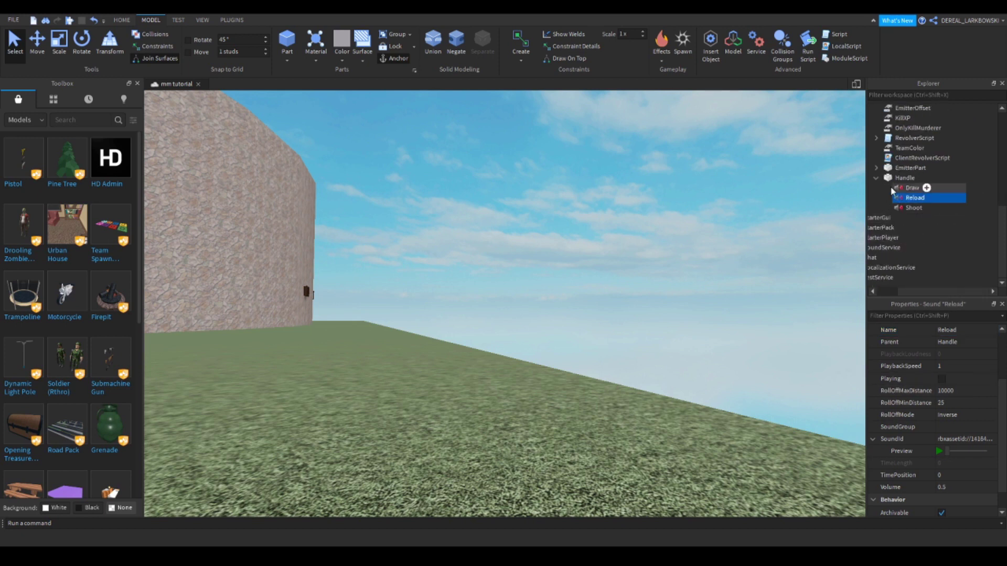
click(912, 188)
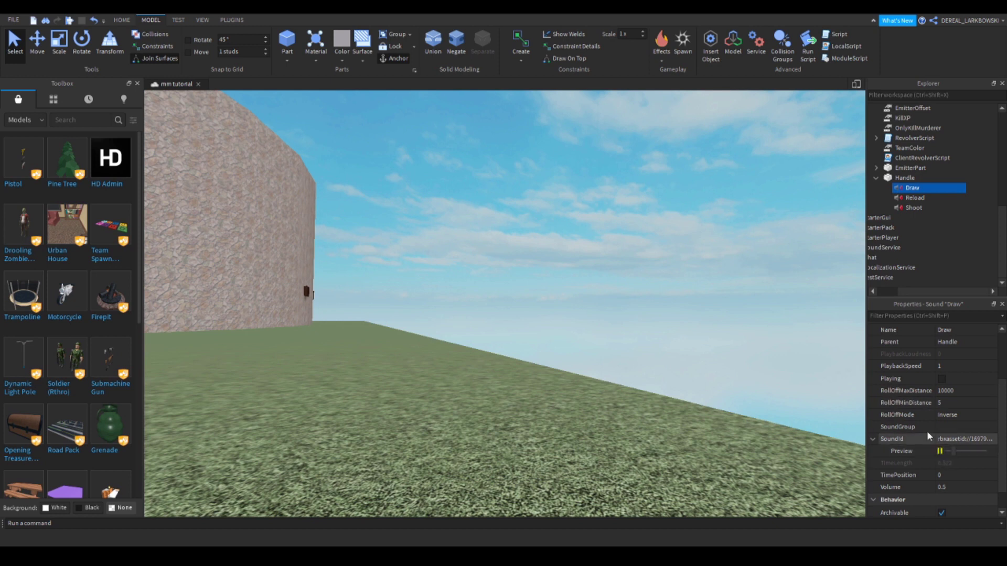
click(907, 197)
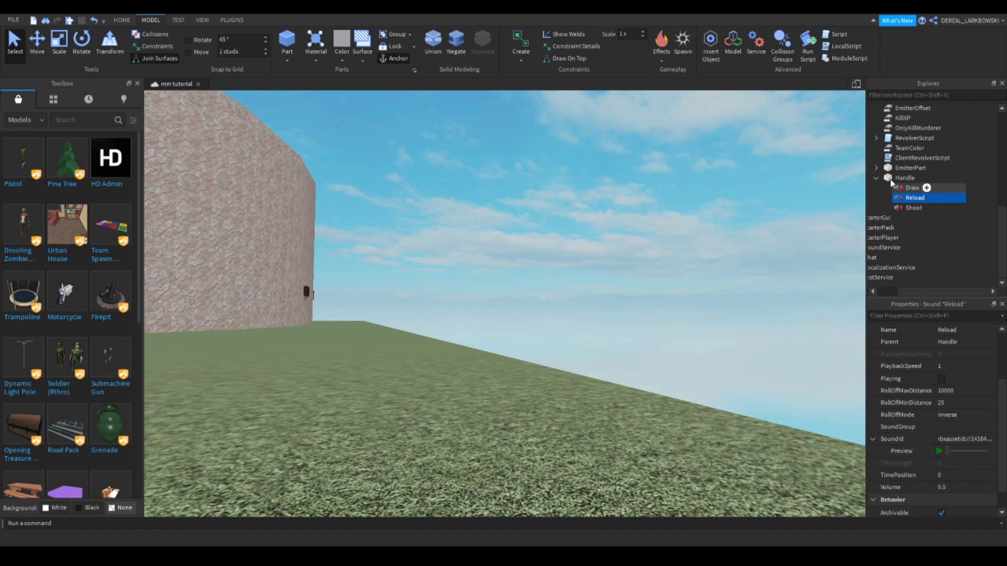
click(912, 207)
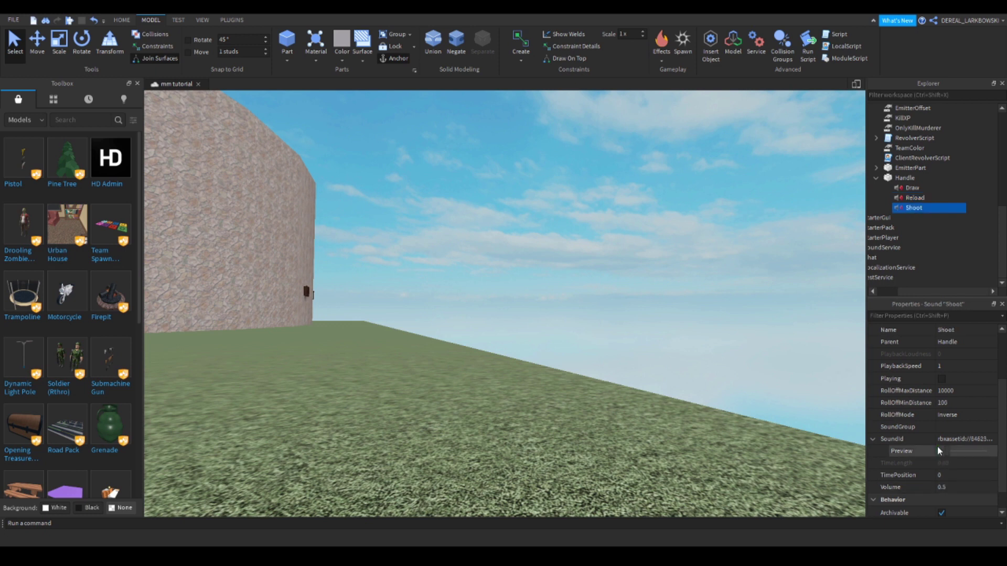
Step: Switch the Toolbox to the Audio category and search it for "pew"
click(16, 120)
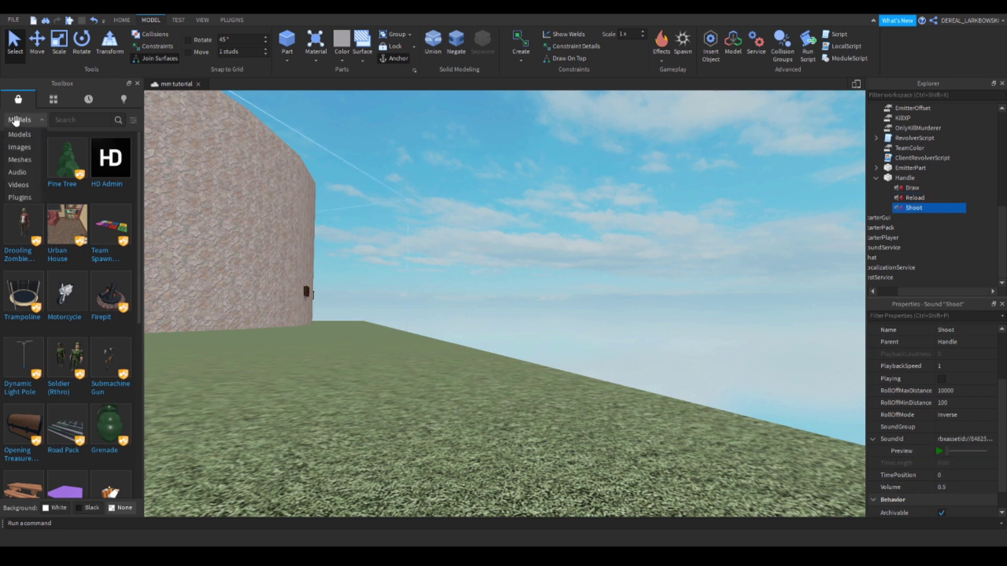
click(19, 159)
click(28, 123)
click(27, 184)
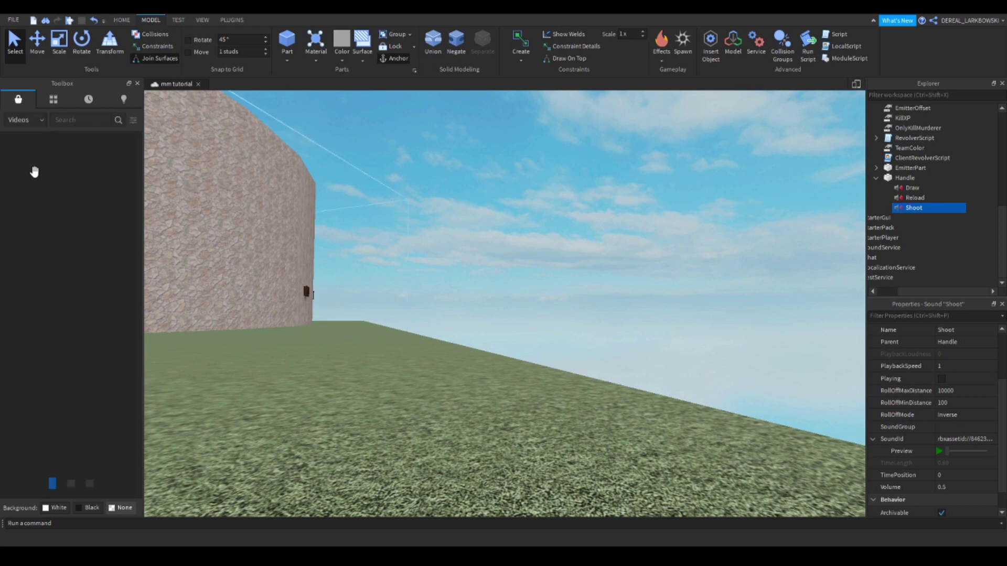
click(28, 123)
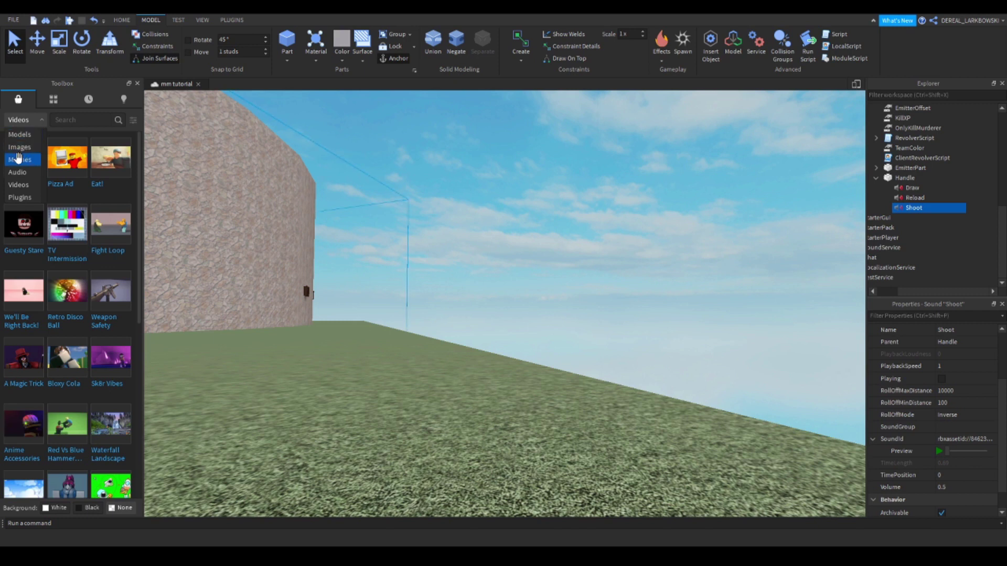
click(18, 172)
click(64, 122)
text(pew)
key(Return)
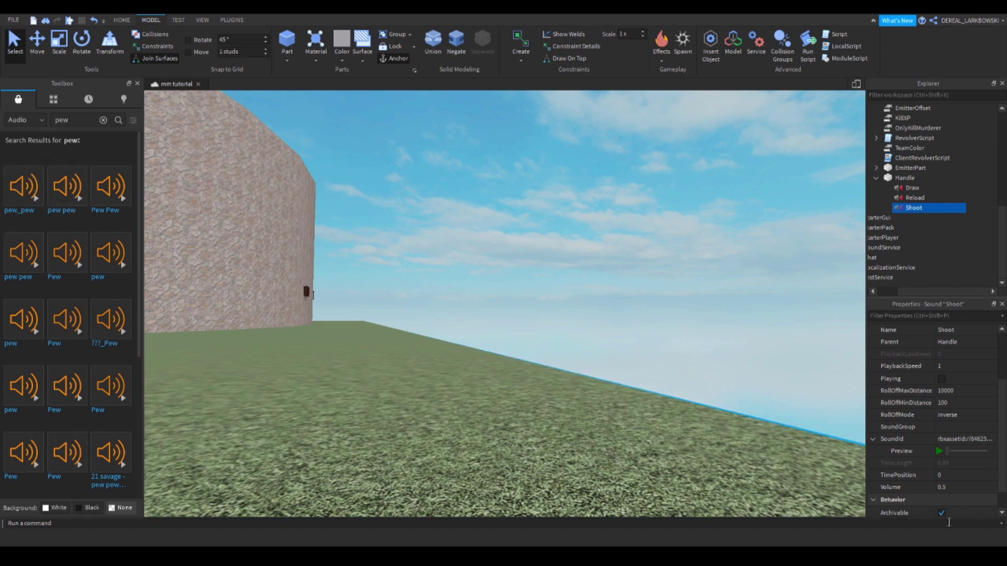
click(959, 439)
key(ctrl+v)
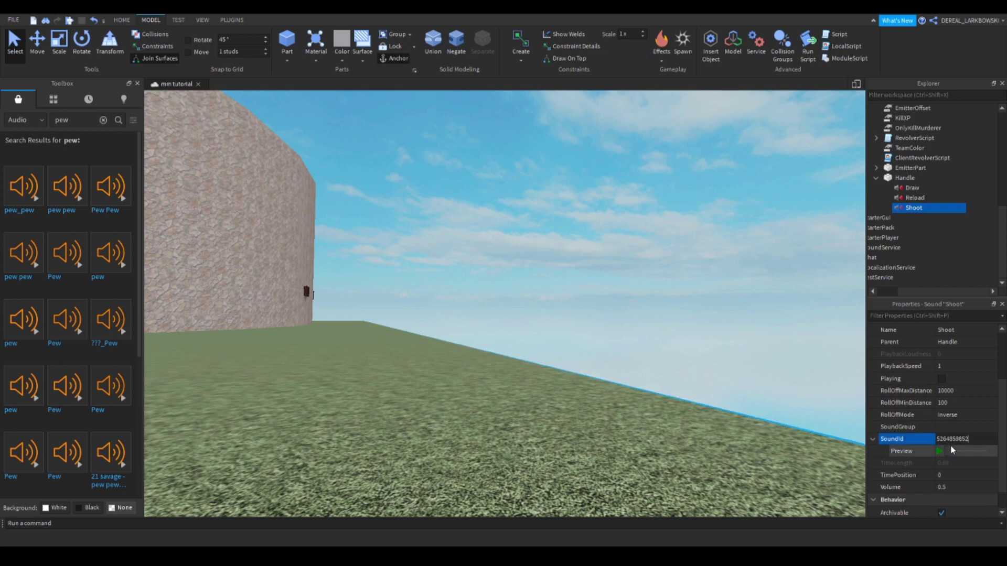
key(Return)
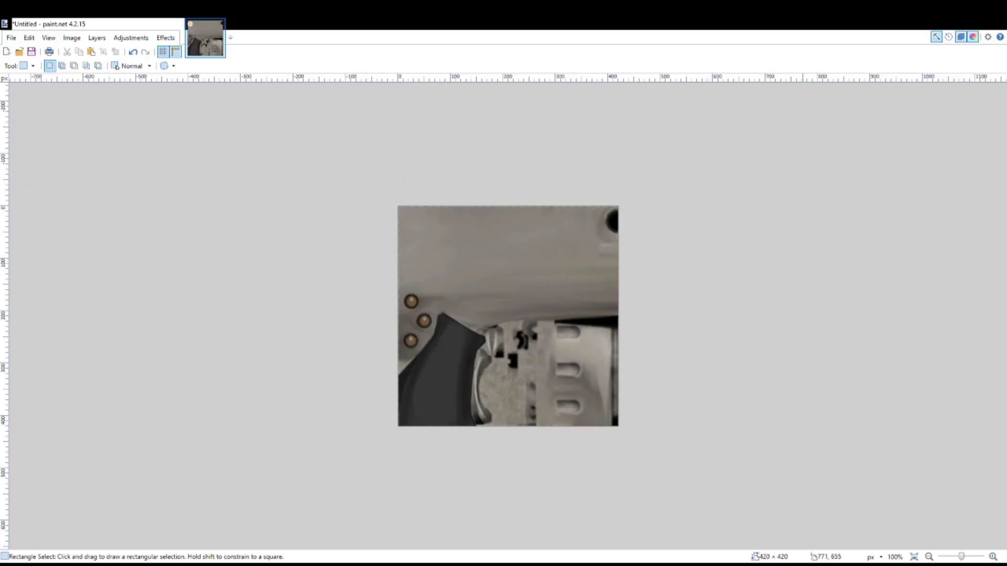
Step: Switch to paint.net and paint the gun body area of the revolver texture green with a 100 px brush
click(998, 557)
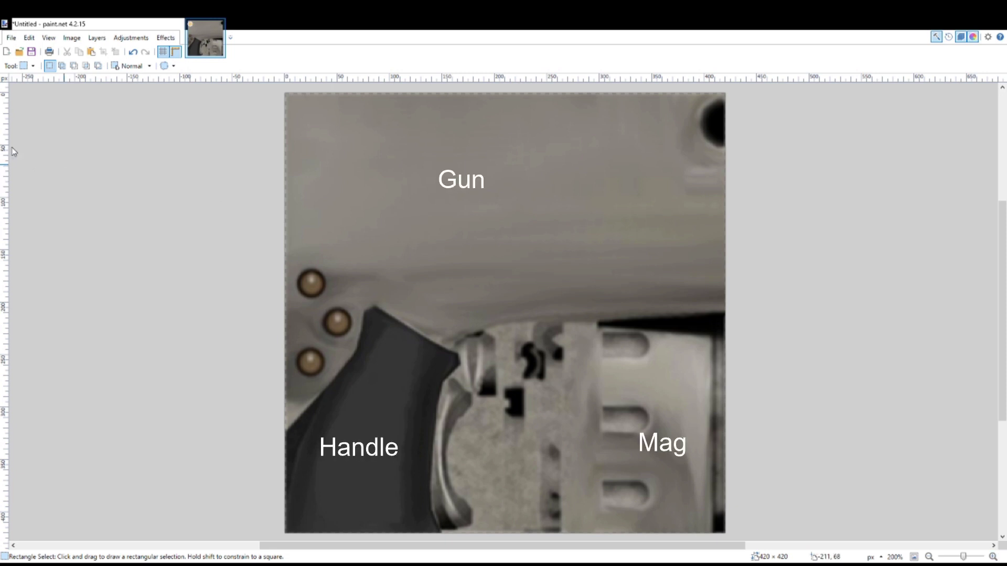
key(b)
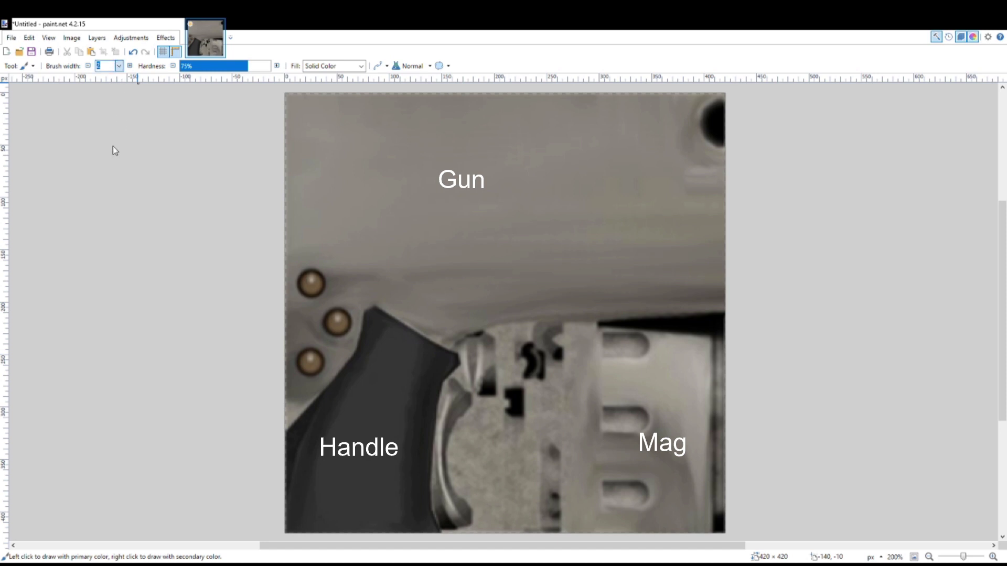
text(100)
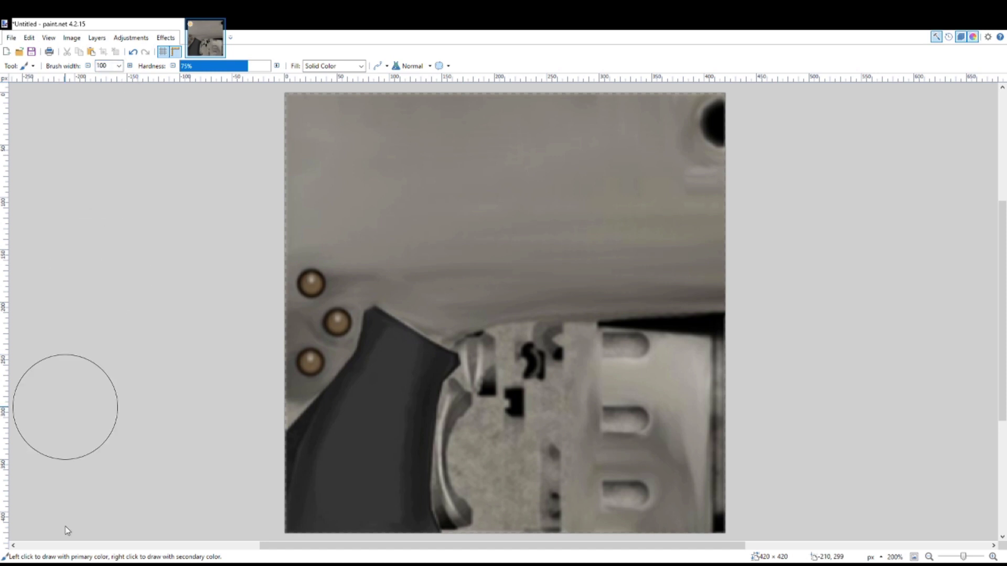
click(403, 261)
drag(403, 261, 427, 294)
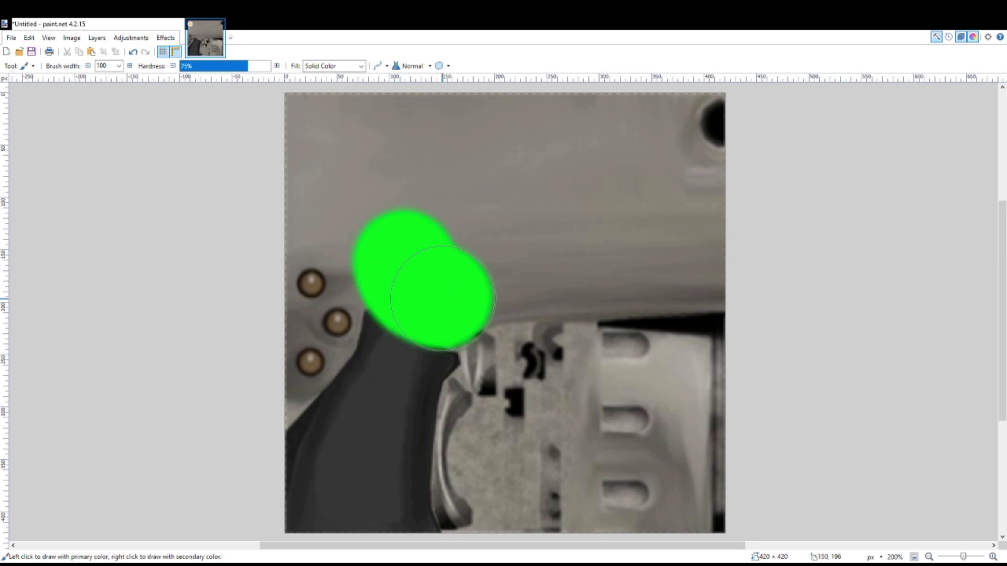
click(492, 272)
mouse_move(492, 272)
mouse_down()
mouse_move(734, 269)
mouse_move(509, 269)
mouse_move(297, 219)
mouse_move(294, 124)
mouse_move(684, 86)
mouse_move(666, 141)
mouse_move(691, 122)
mouse_move(710, 202)
mouse_move(359, 146)
mouse_up()
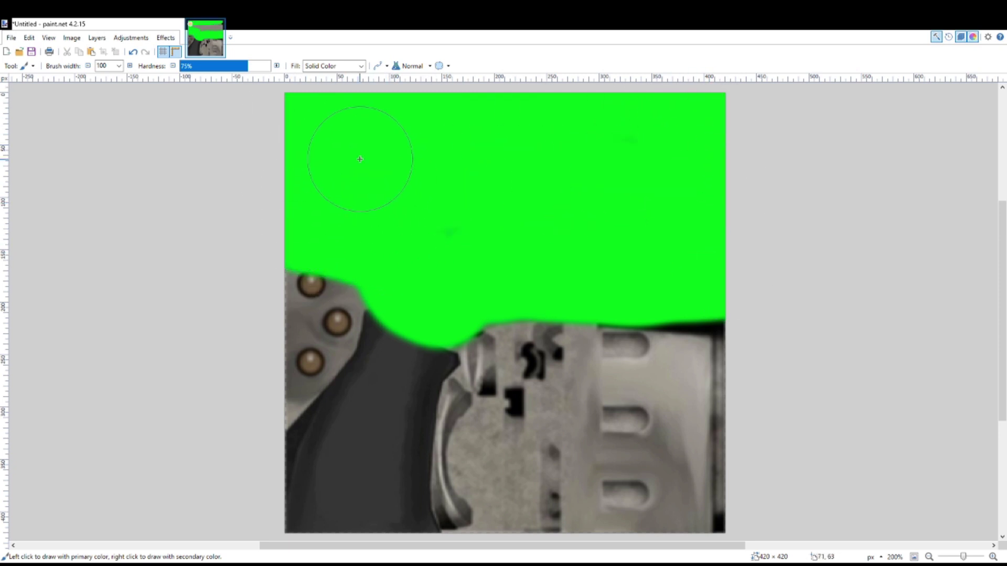
key(s)
click(310, 337)
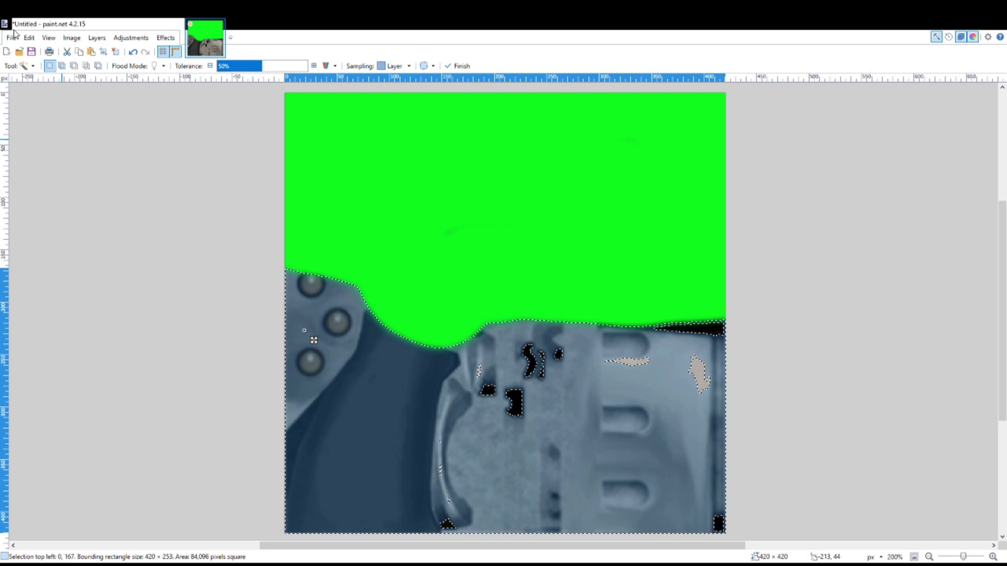
key(ctrl+d)
Step: Paint the bullet area beside the handle green, and brush over the magazine area with a 50 px brush
key(b)
mouse_move(330, 315)
mouse_down()
mouse_move(325, 281)
mouse_move(266, 386)
mouse_move(276, 352)
mouse_up()
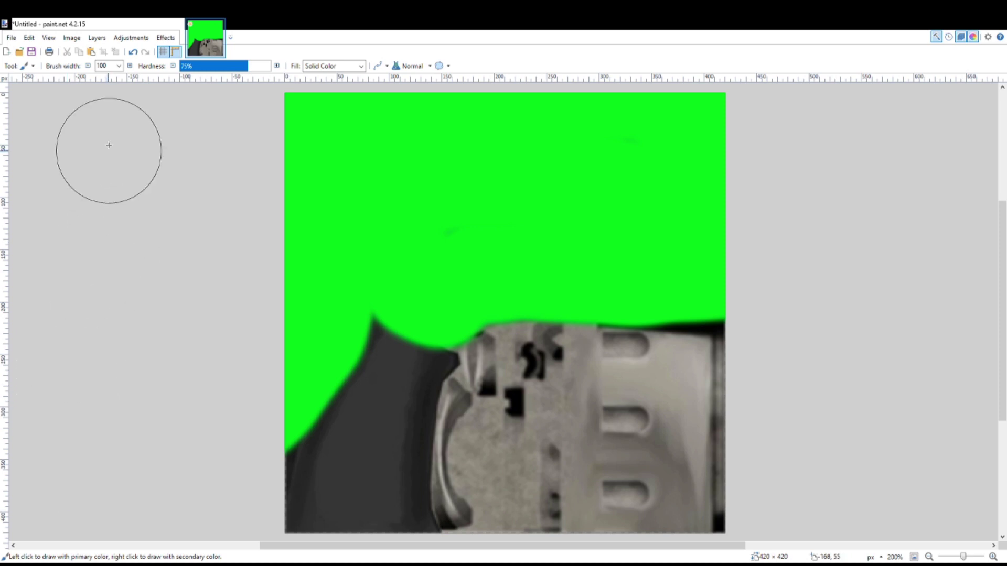
click(105, 65)
text(50)
mouse_move(613, 380)
mouse_down()
mouse_move(659, 380)
mouse_move(670, 350)
mouse_move(665, 395)
mouse_move(675, 420)
mouse_move(661, 446)
mouse_move(637, 453)
mouse_move(663, 466)
mouse_move(673, 495)
mouse_move(654, 530)
mouse_move(592, 537)
mouse_move(699, 532)
mouse_move(689, 533)
mouse_move(682, 357)
mouse_up()
drag(585, 538, 576, 323)
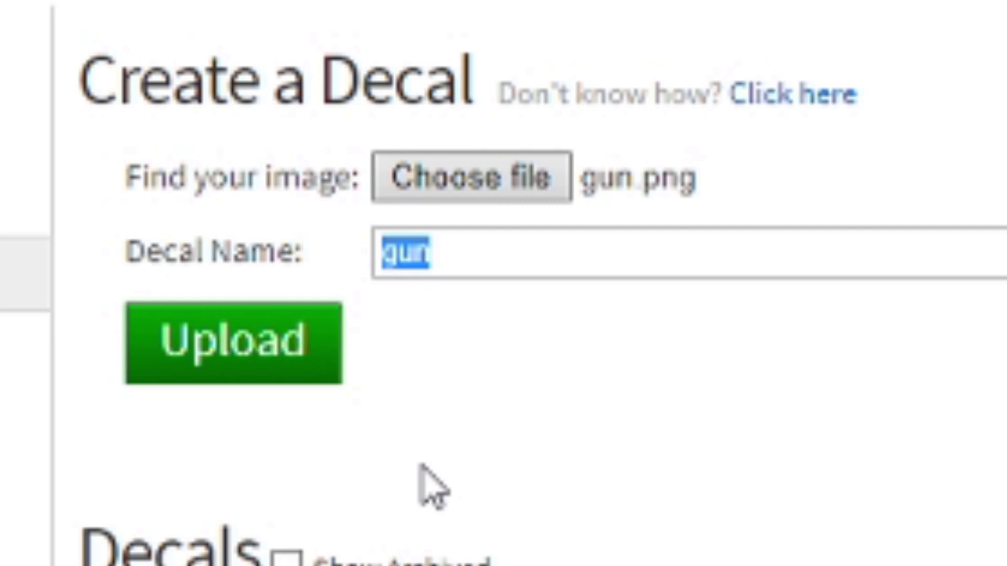
Step: On Roblox's Create a Decal page, name the gun.png decal "Revolver" and upload it
text(Revol)
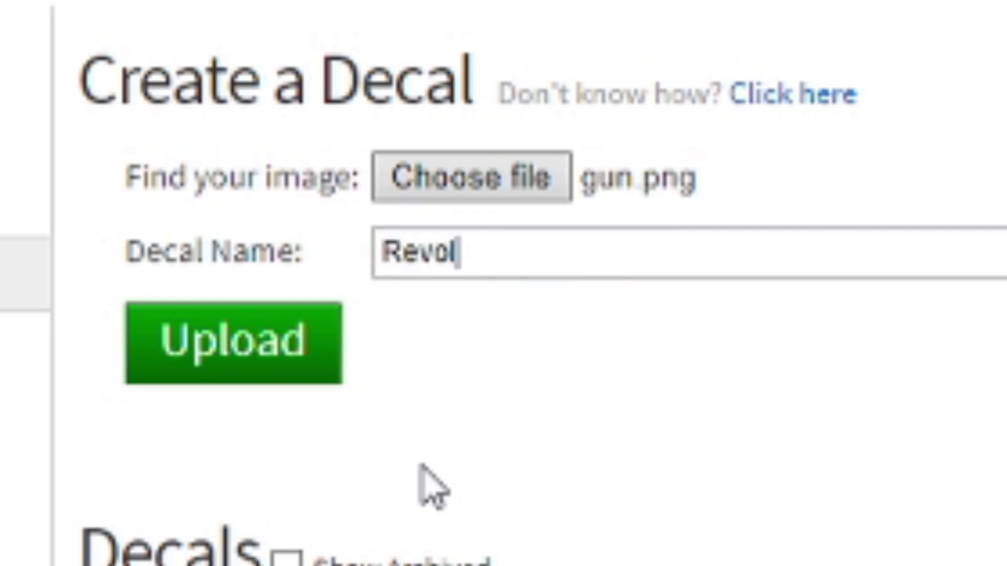
text(ver)
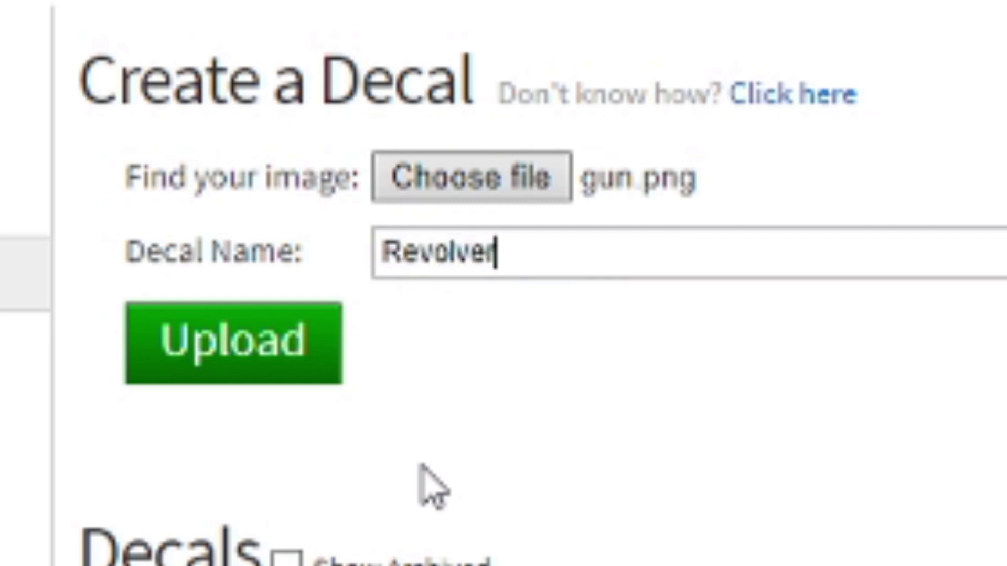
click(225, 360)
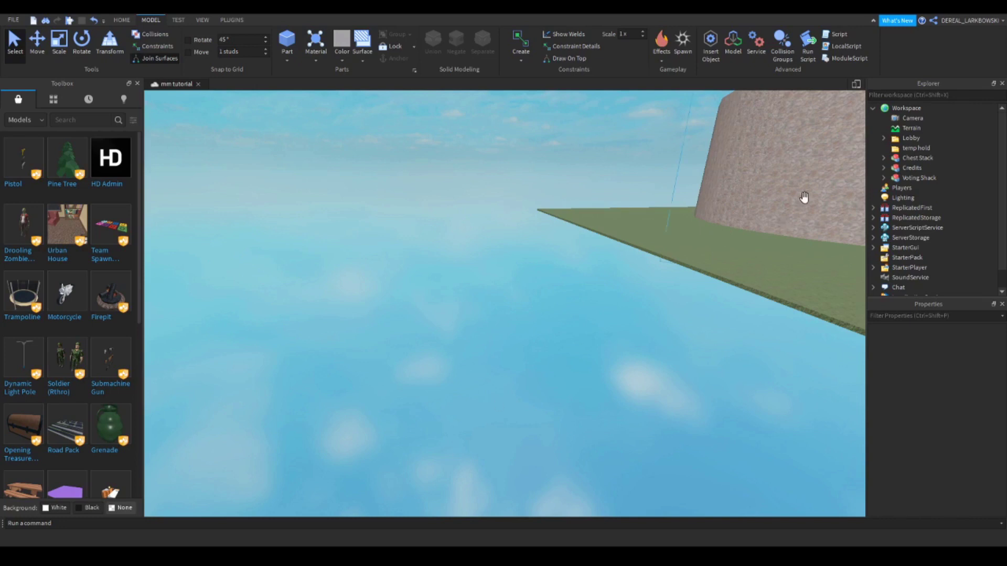
Step: Move the Default folder from RevolverSkins in ReplicatedStorage into Workspace
scroll(878, 214, down, 2)
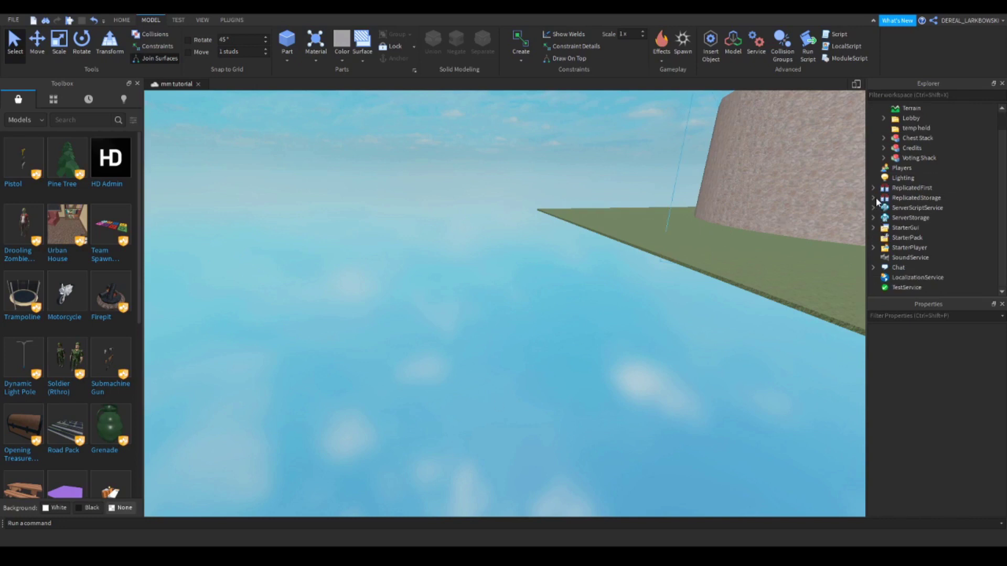
click(873, 198)
scroll(880, 210, down, 3)
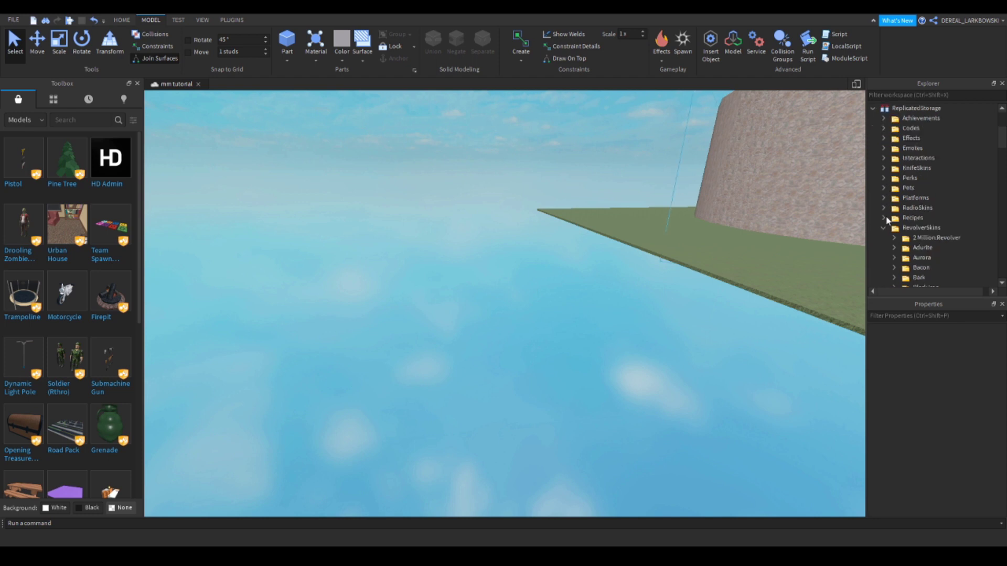
scroll(892, 220, down, 2)
scroll(900, 193, down, 7)
scroll(902, 189, down, 3)
scroll(902, 179, up, 4)
click(896, 199)
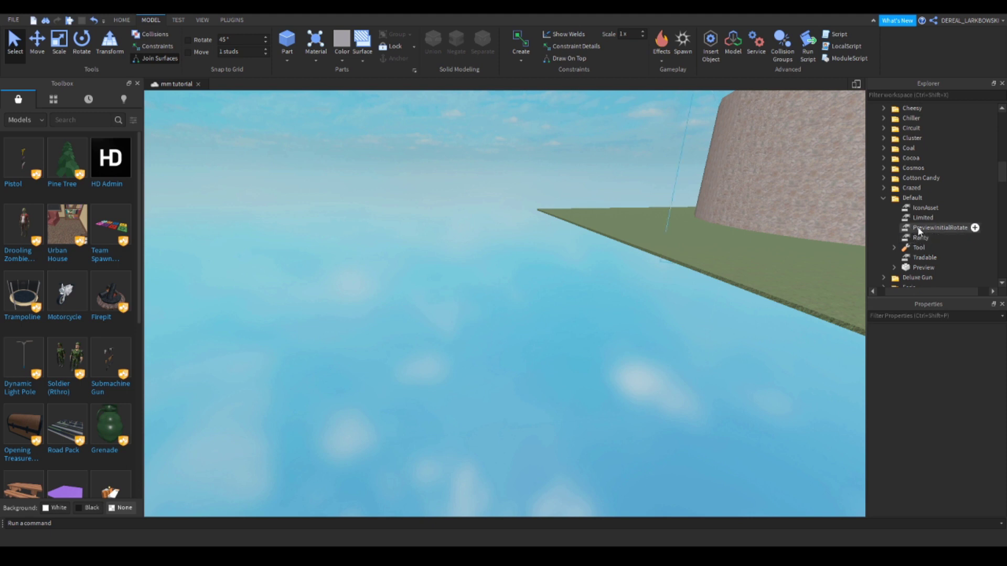
drag(906, 199, 889, 116)
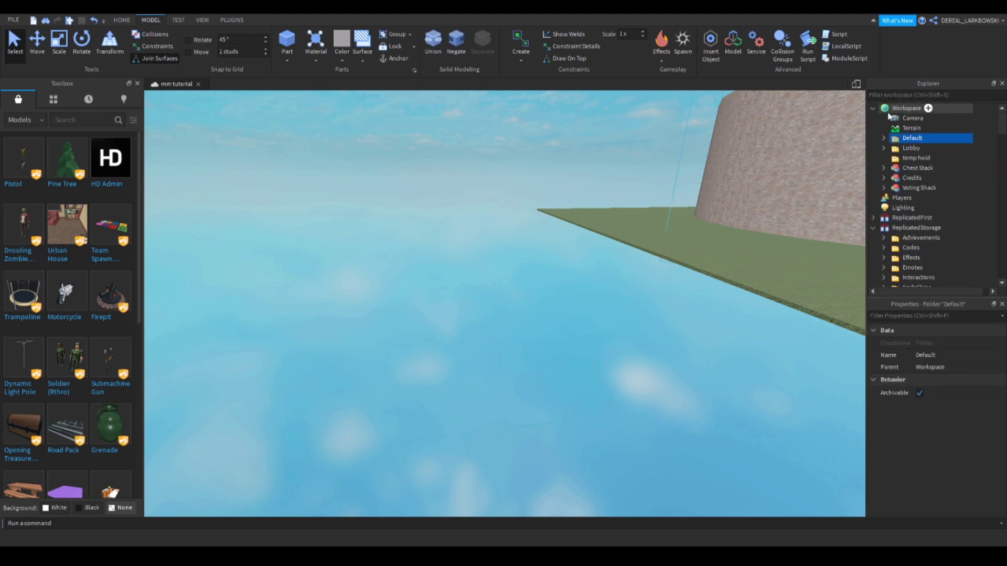
Step: Focus the view on the Preview part inside the Default folder and frame the revolver
click(883, 137)
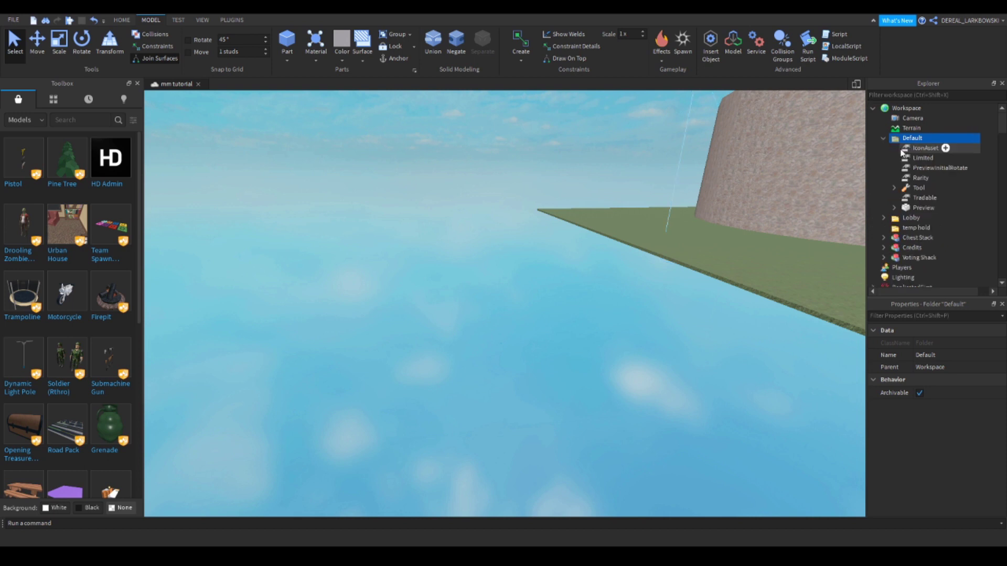
click(923, 208)
key(f)
scroll(580, 175, down, 5)
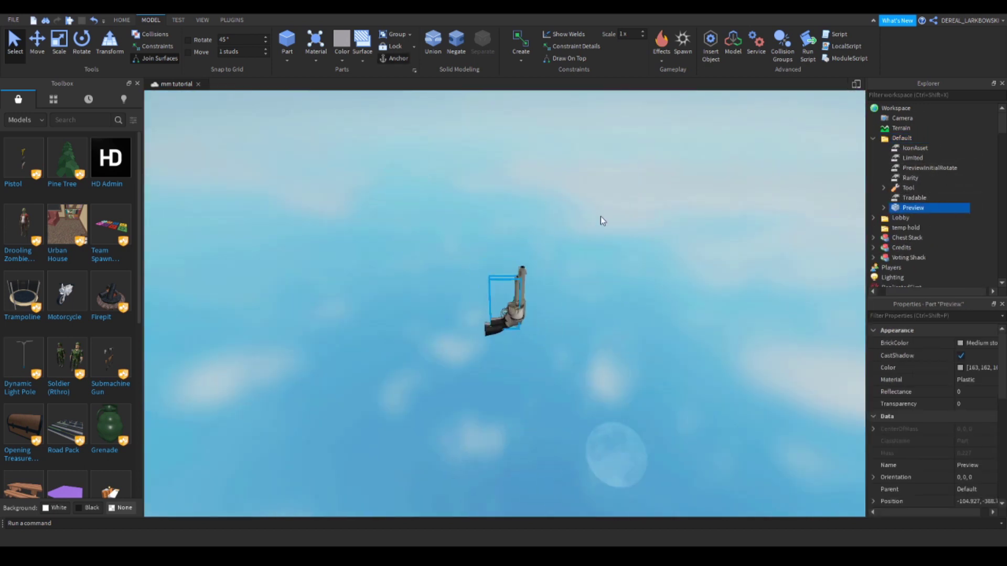
click(600, 221)
right_drag(600, 223, 600, 223)
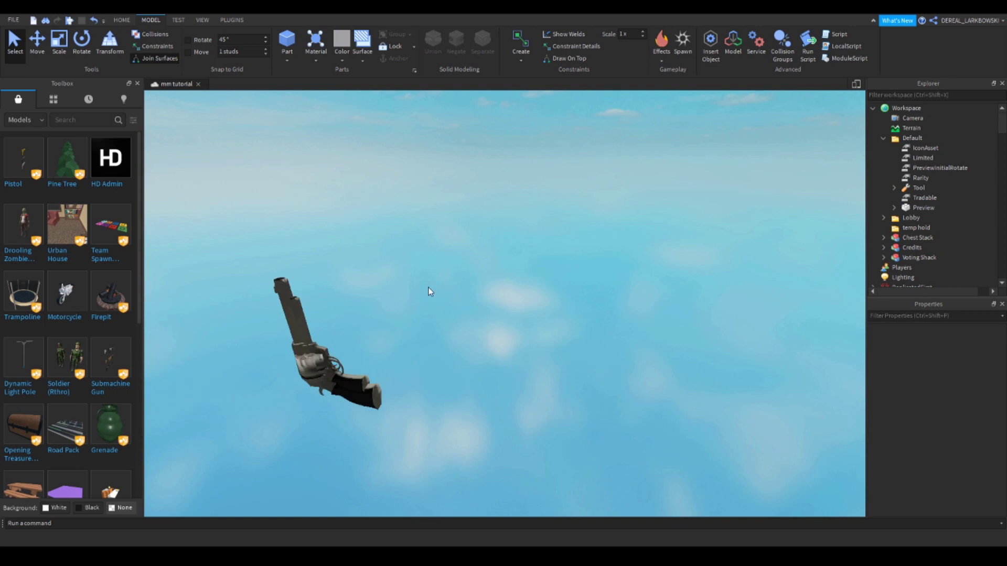
right_drag(430, 291, 345, 343)
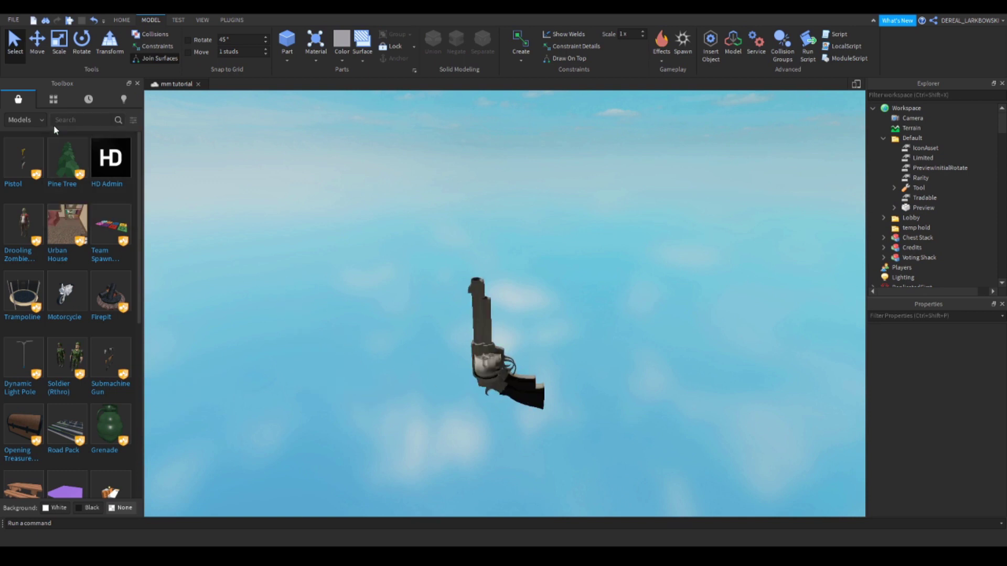
Step: List the account's own images in the Toolbox to find the uploaded Revolver decal
click(42, 102)
click(26, 120)
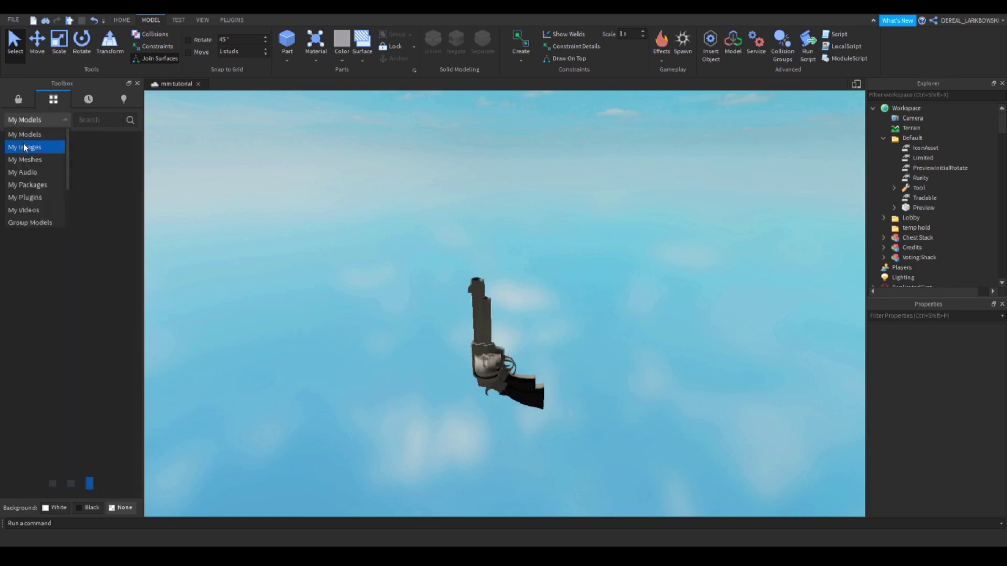
click(24, 148)
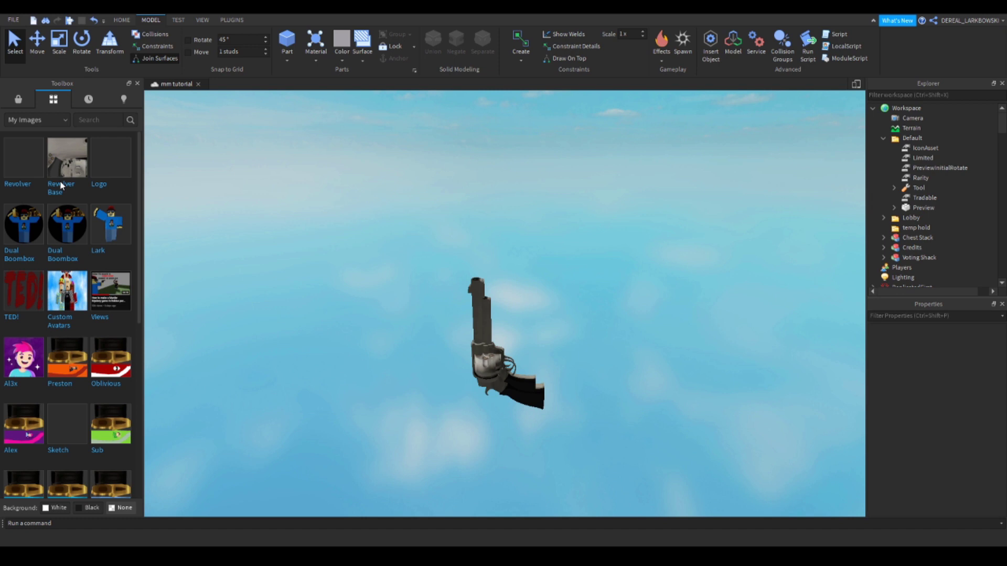
Step: Move the Default folder's revolver Tool sideways so that it stands clear of the Preview gun
click(464, 368)
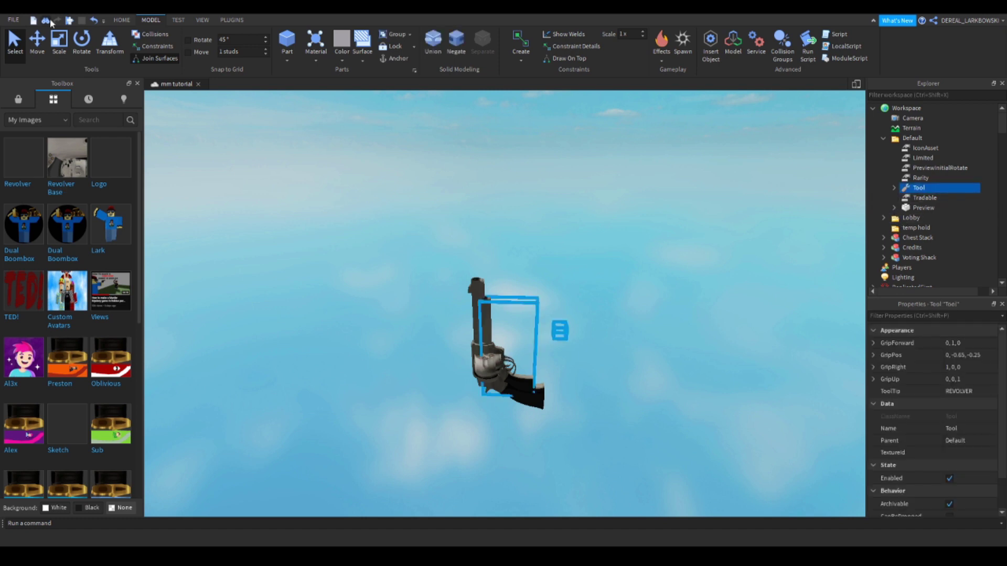
click(37, 48)
drag(462, 347, 527, 357)
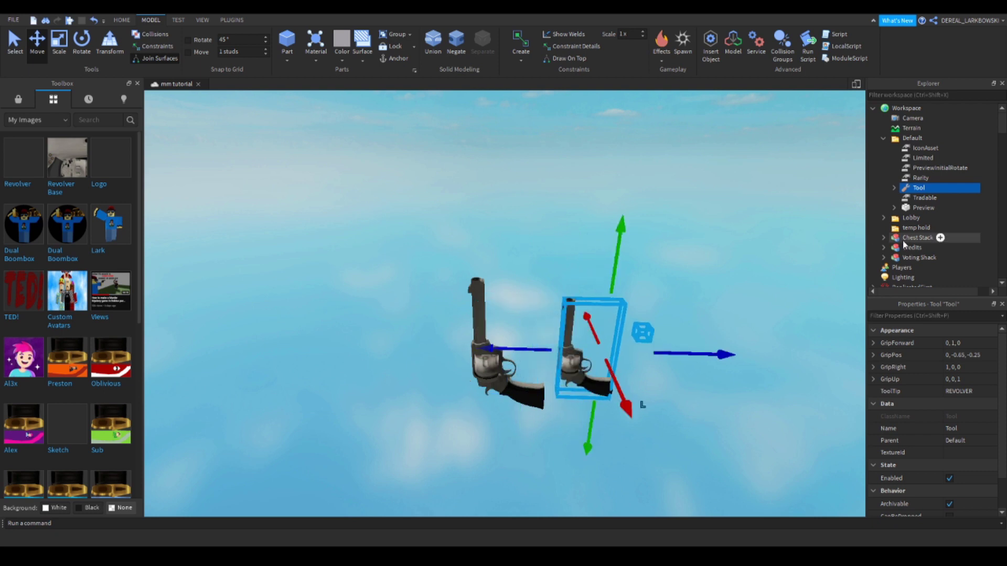
click(894, 189)
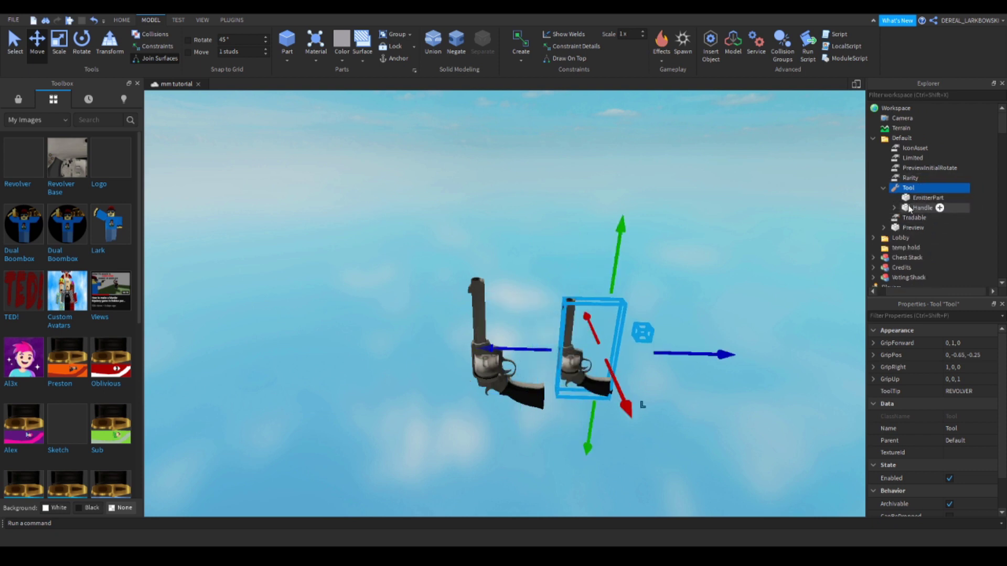
click(894, 209)
click(922, 218)
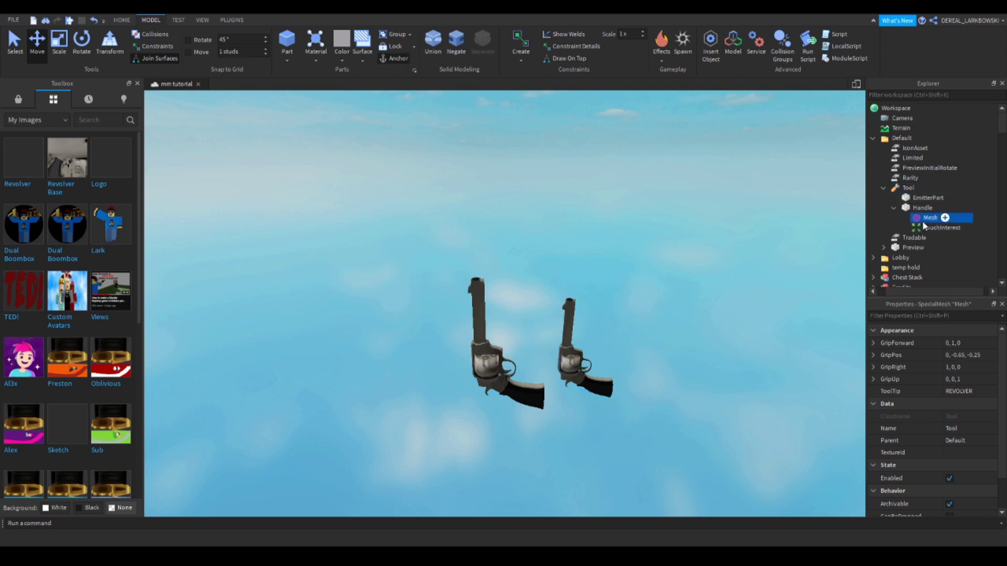
click(960, 426)
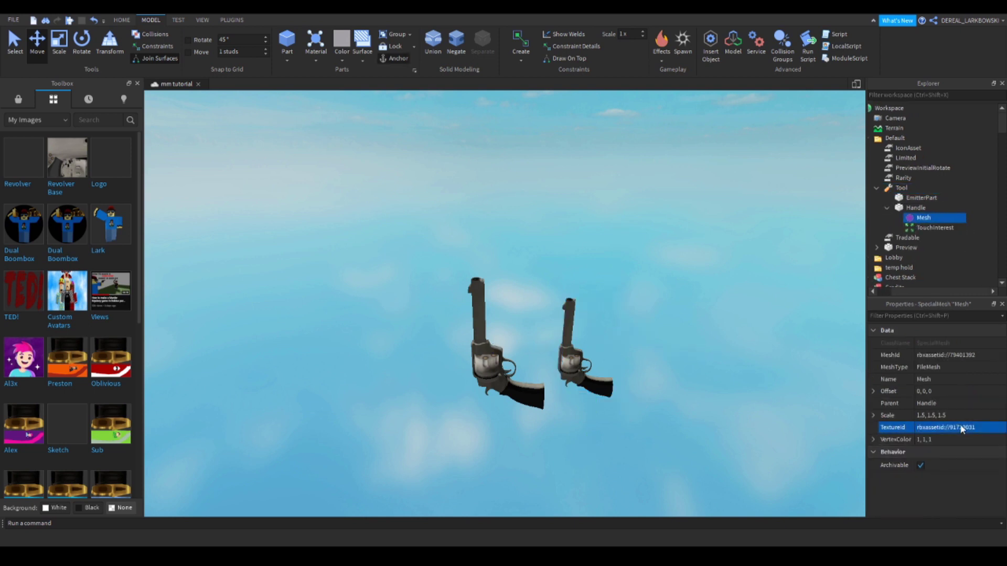
key(ctrl+v)
key(Return)
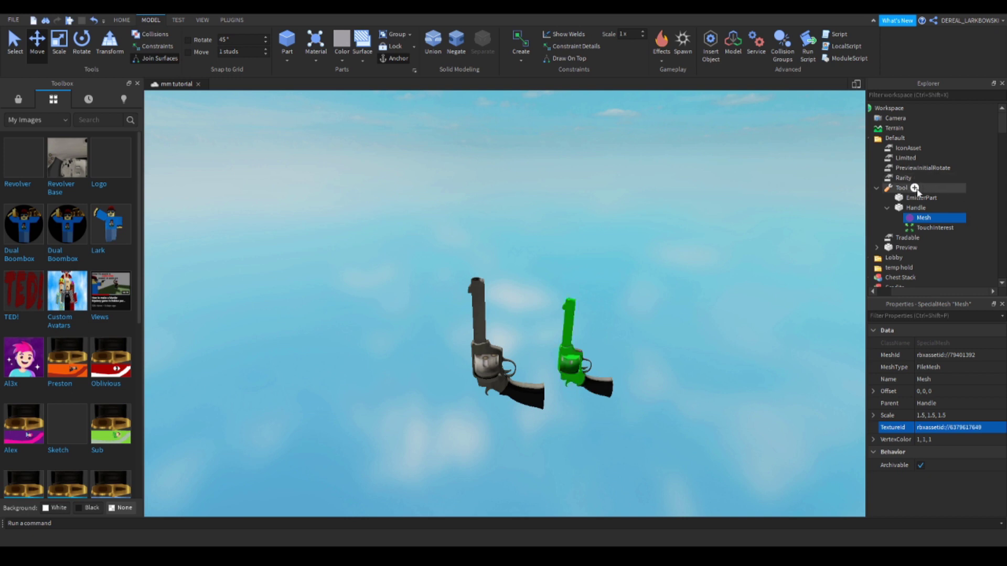
Step: Apply the same green revolver texture ID to the Mesh of the Preview part and inspect both guns
click(887, 208)
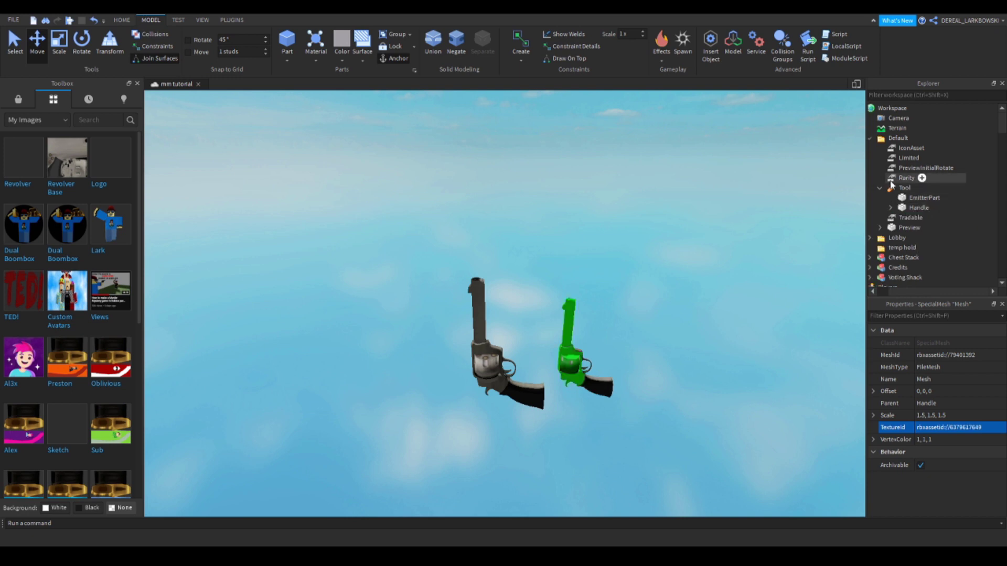
click(876, 188)
click(880, 207)
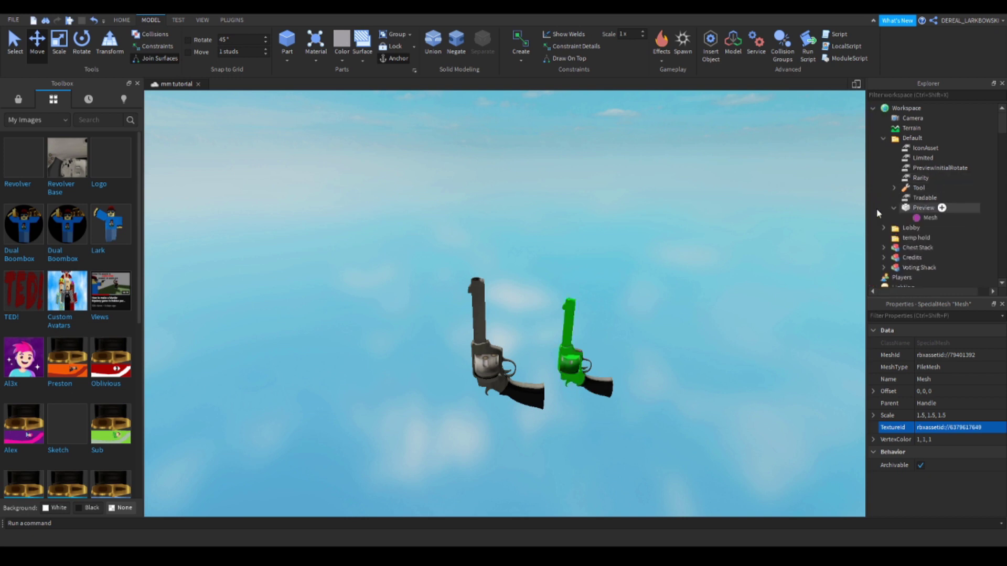
click(916, 217)
click(947, 429)
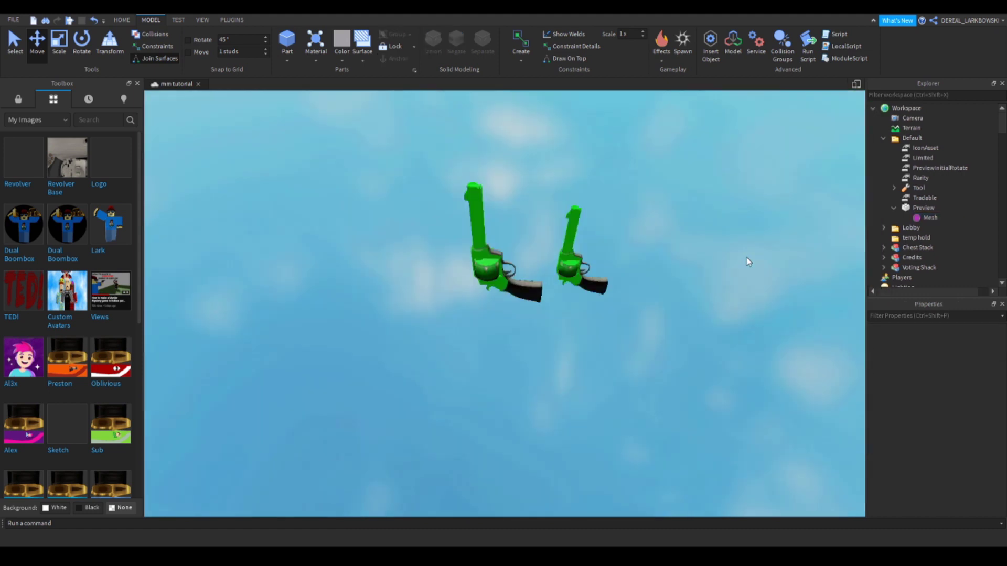
key(w)
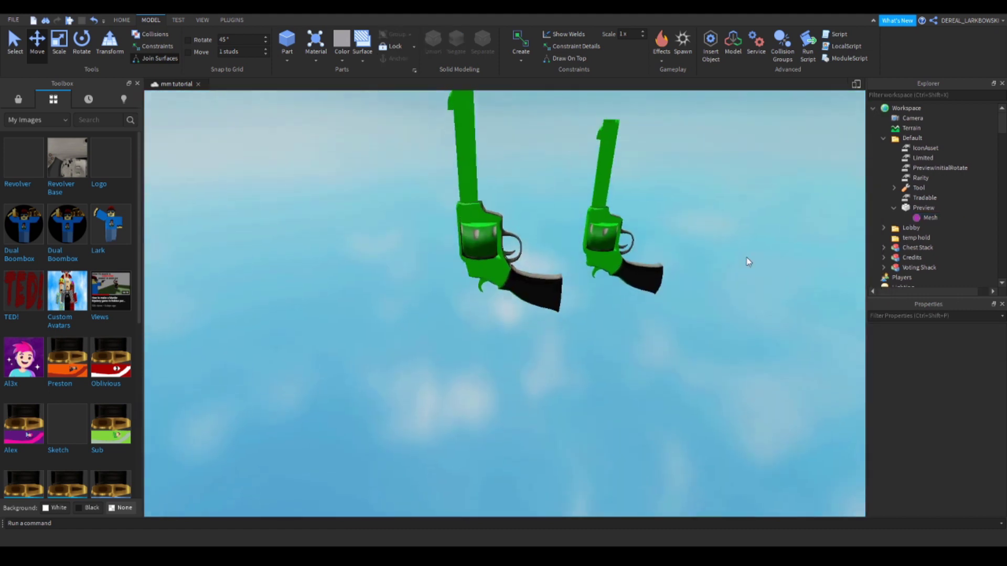
right_drag(745, 257, 746, 257)
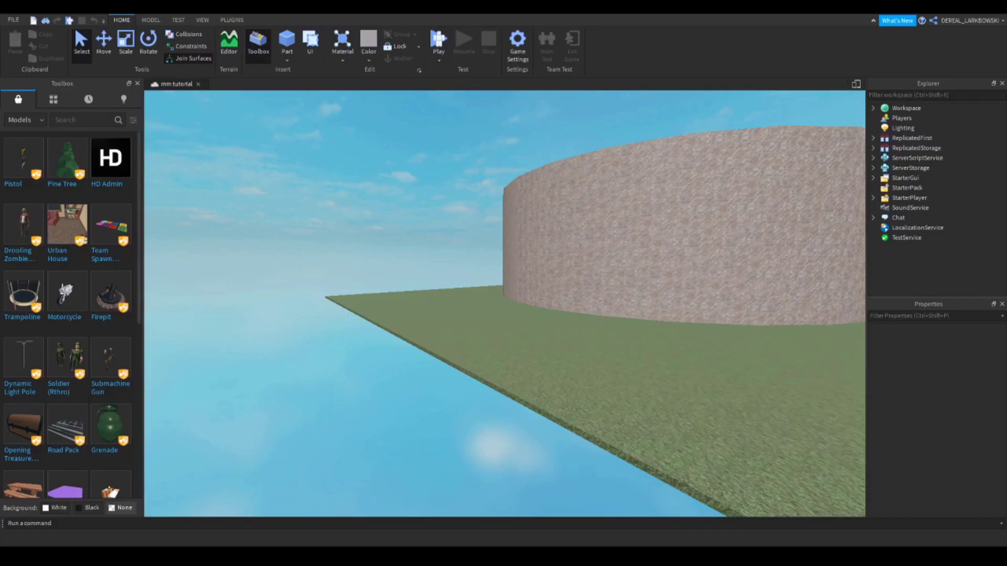
Step: Search the Explorer for "revolver" to locate DropRevolver in ServerScriptService's Functions folder, and clear the filter
click(899, 96)
text(r)
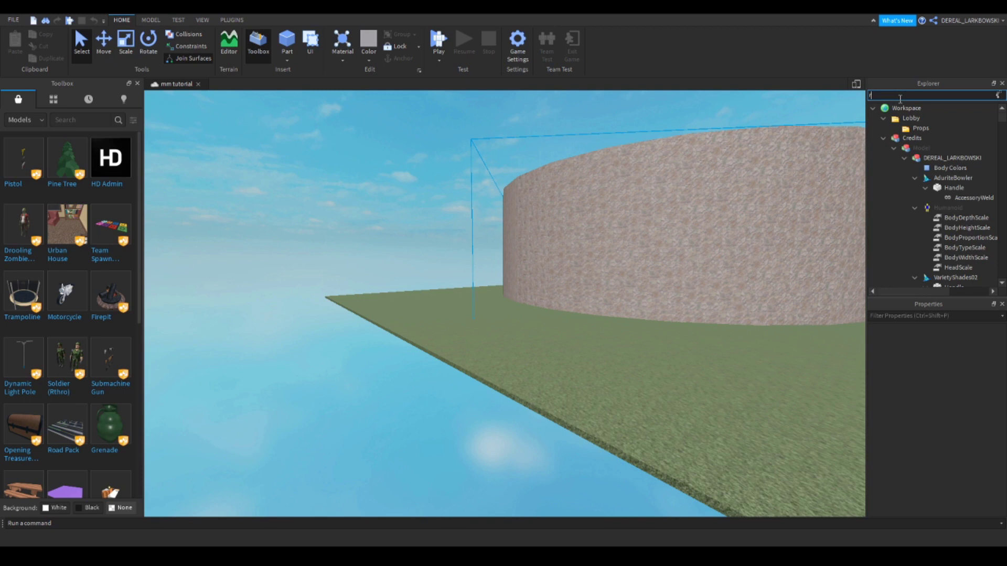
text(evolver)
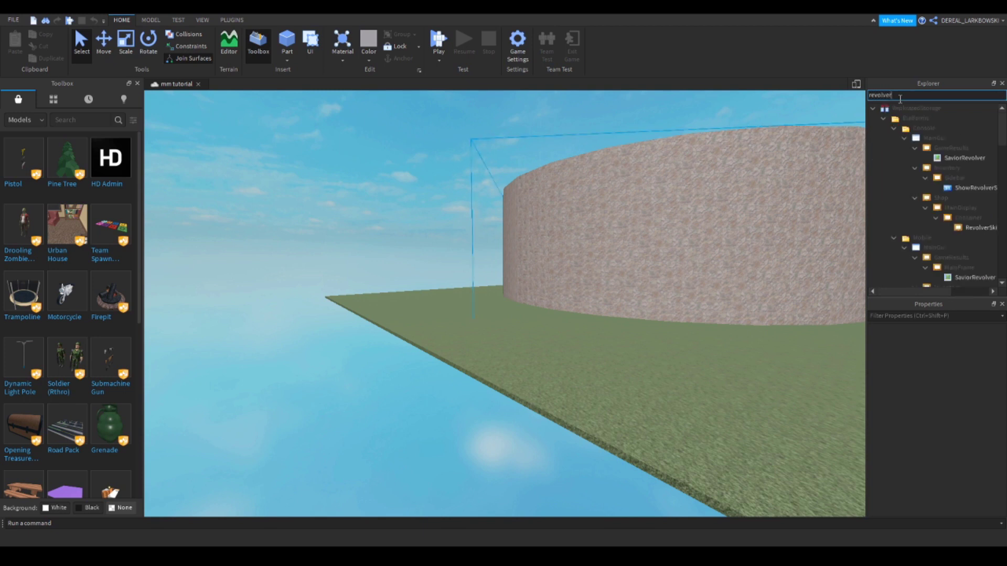
click(872, 108)
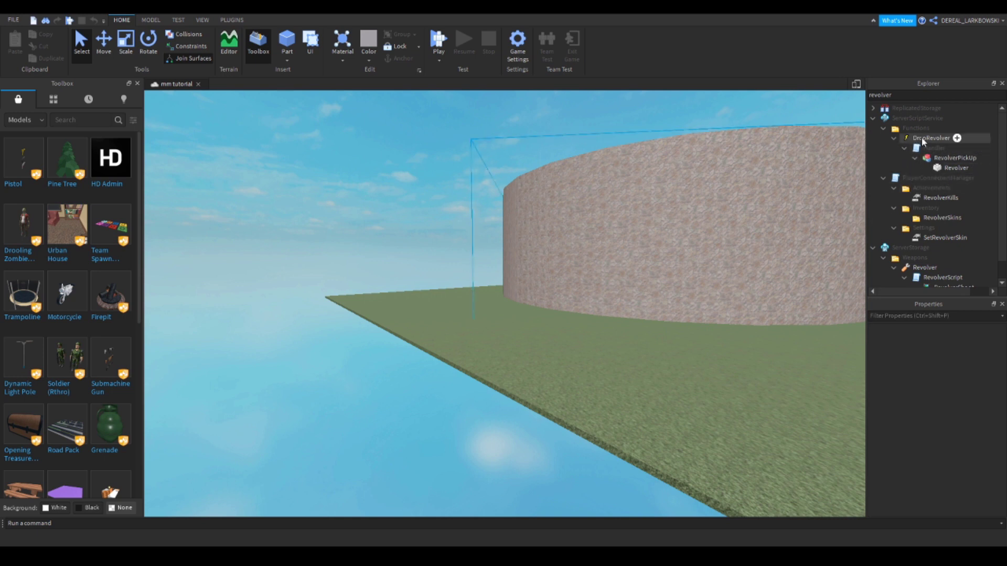
click(897, 129)
click(896, 95)
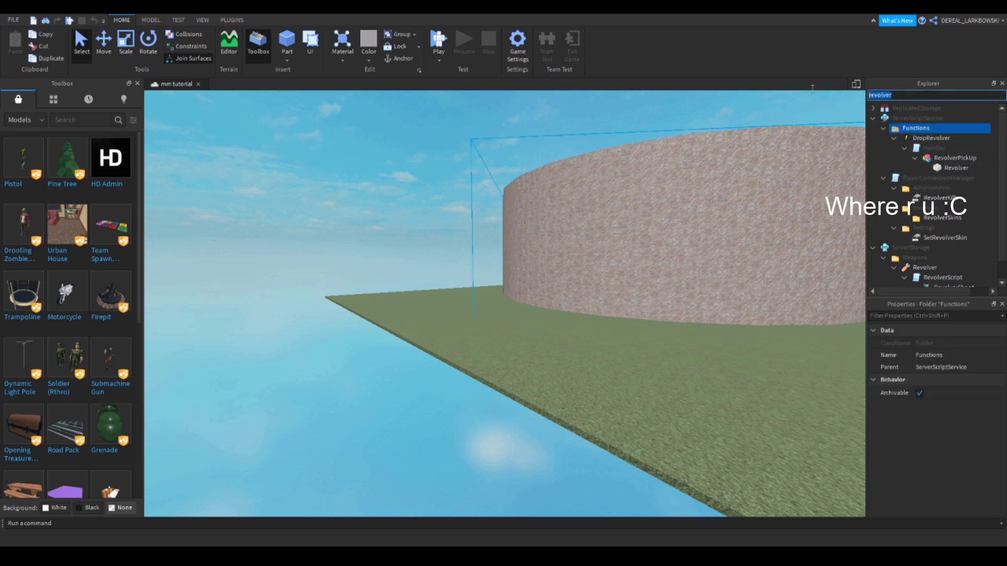
key(ctrl+a)
key(BackSpace)
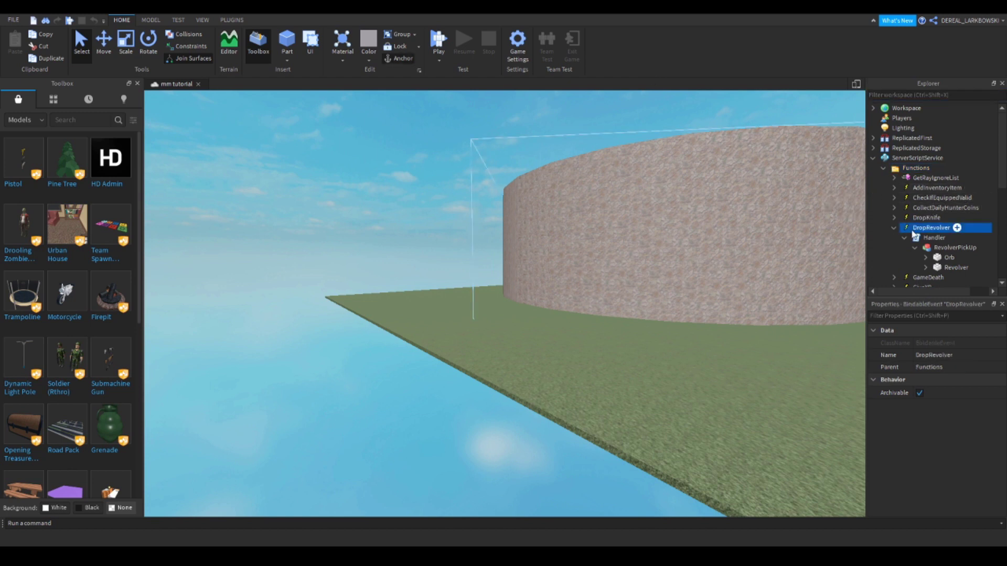
Step: Replace the entire code of DropRevolver's Handler script with the copied code, close the script and collapse ServerScriptService
double_click(930, 238)
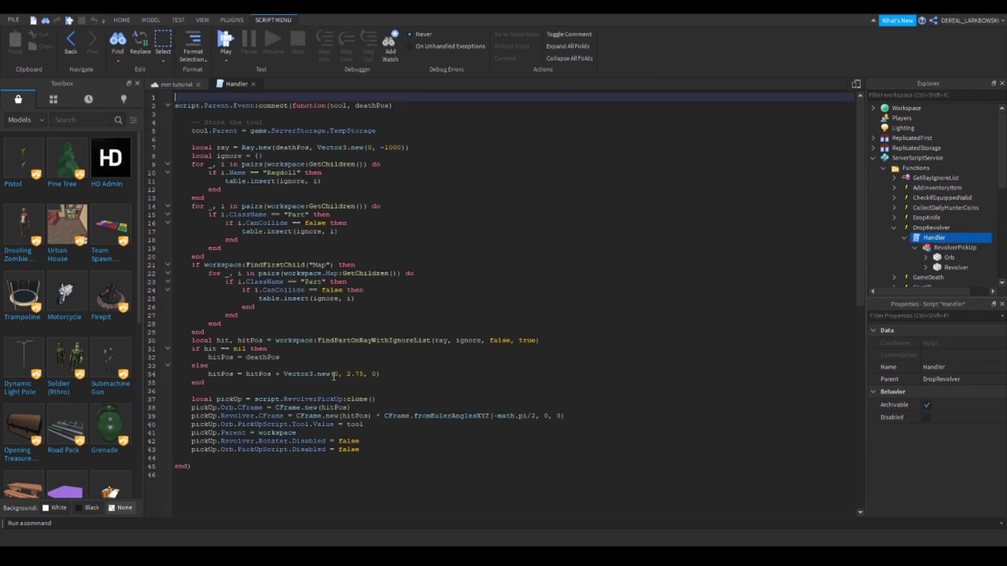
drag(233, 457, 103, 66)
key(ctrl+c)
key(BackSpace)
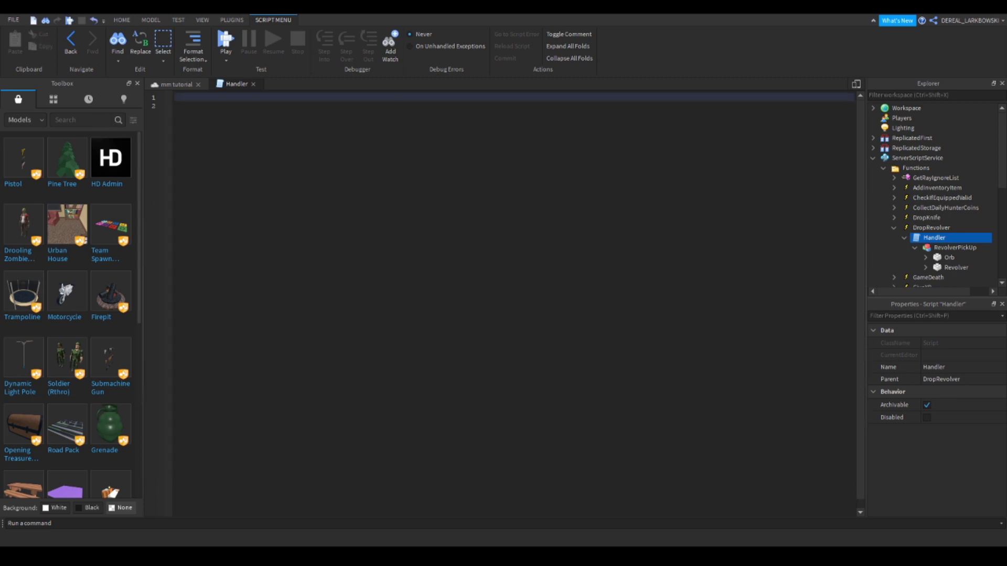
key(ctrl+v)
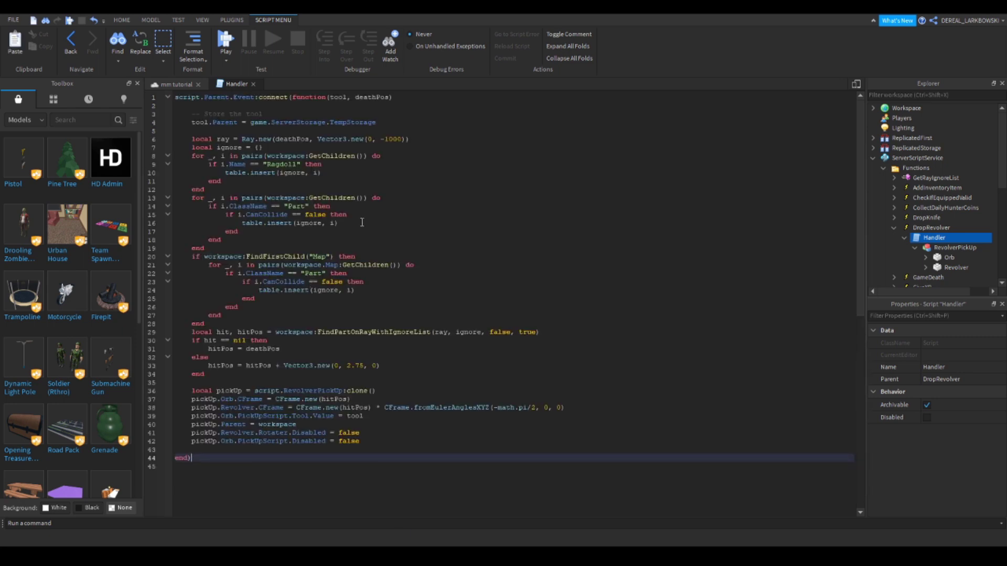
click(253, 84)
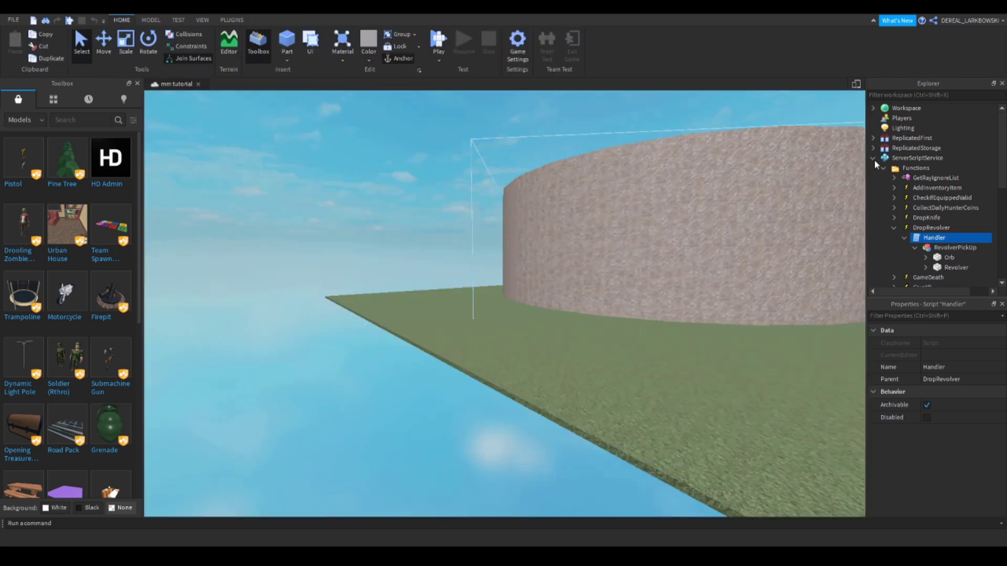
click(873, 158)
click(390, 175)
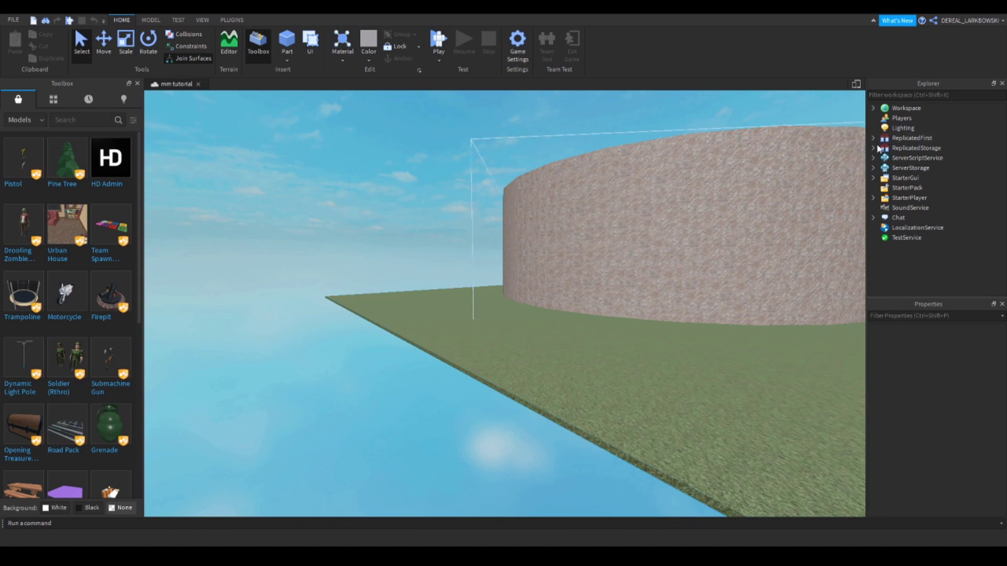
Step: Duplicate the Knife Box #5 folder inside ReplicatedStorage's ShopEntries KnifeSkins folder
click(874, 148)
scroll(877, 150, down, 1)
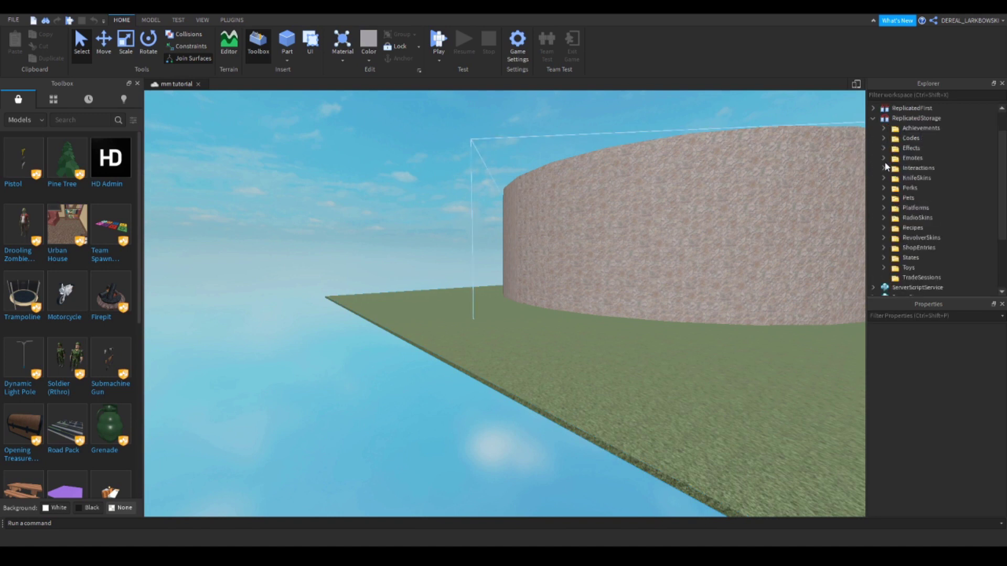
scroll(884, 161, down, 1)
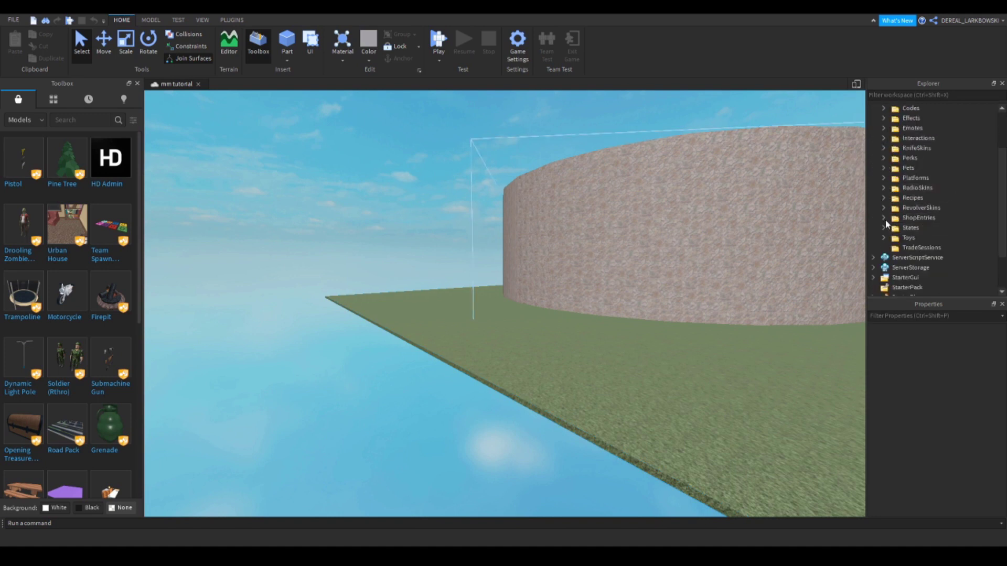
click(883, 219)
scroll(888, 209, down, 2)
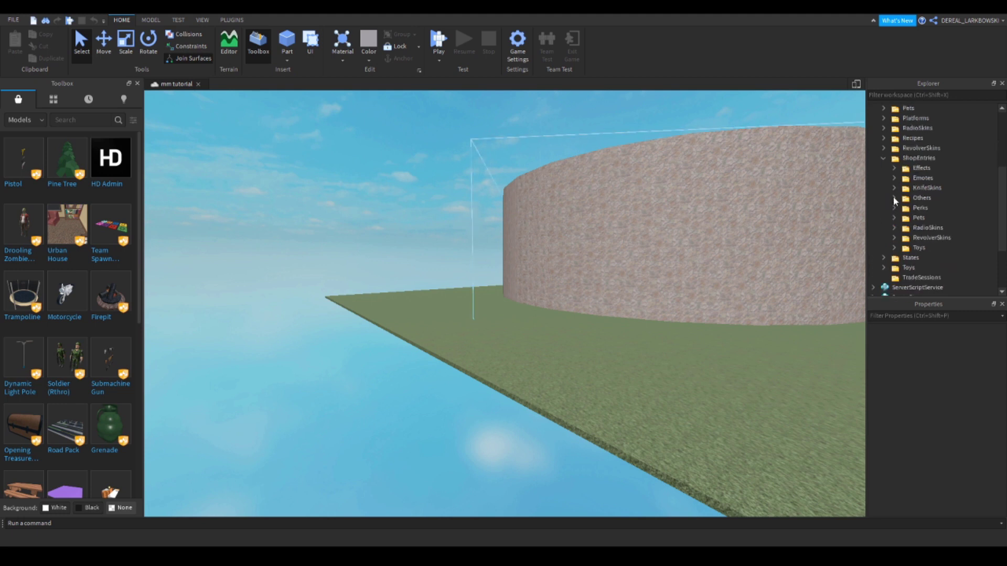
click(893, 188)
scroll(895, 191, down, 2)
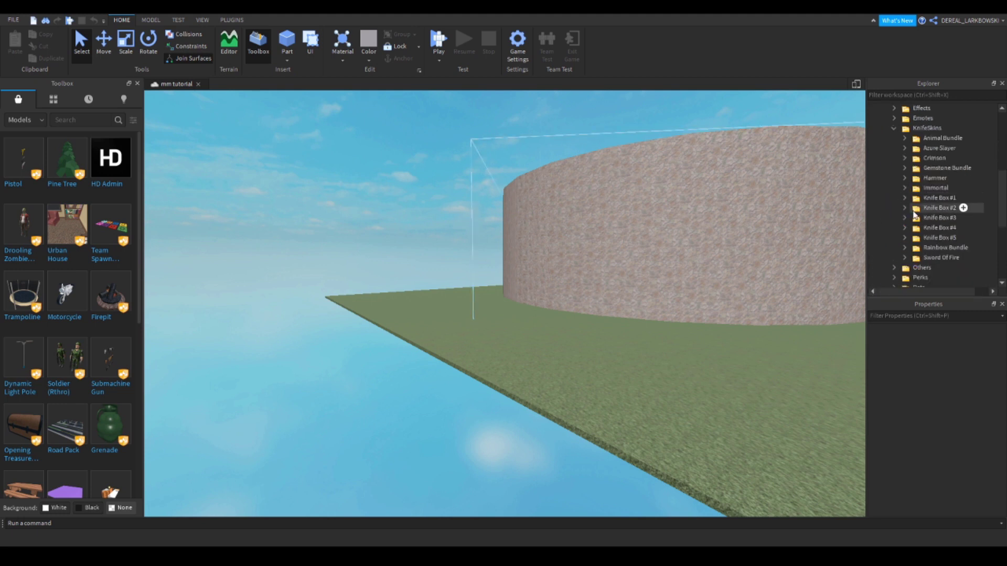
click(950, 239)
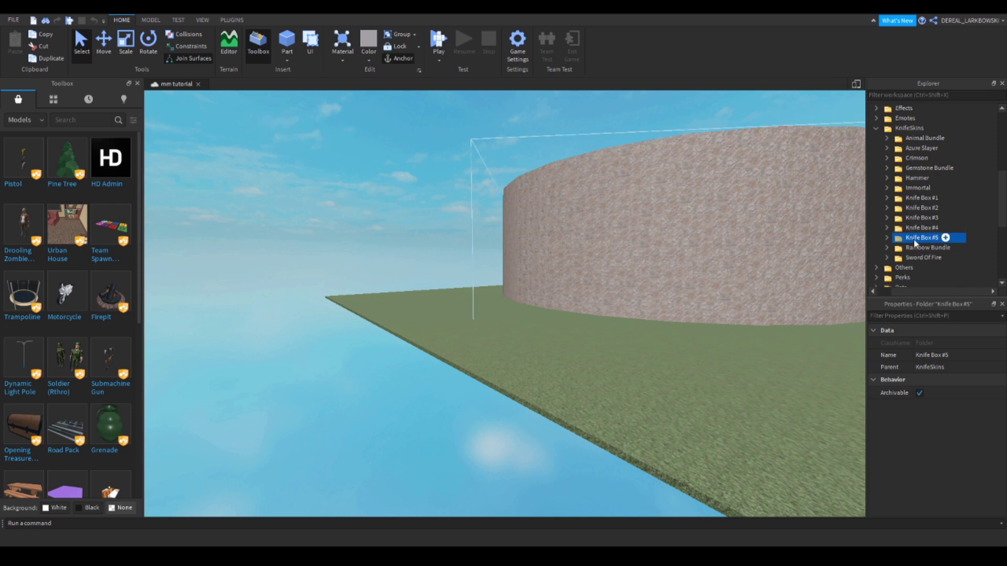
key(ctrl+d)
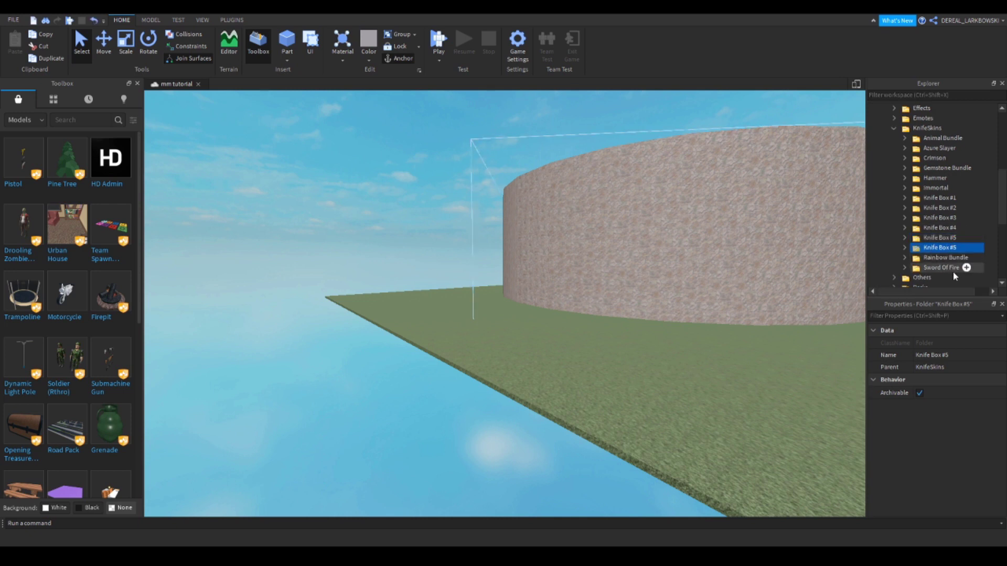
Step: Rename the duplicated knife box folder as "Knife Box Mary Poppins"
click(964, 352)
click(962, 351)
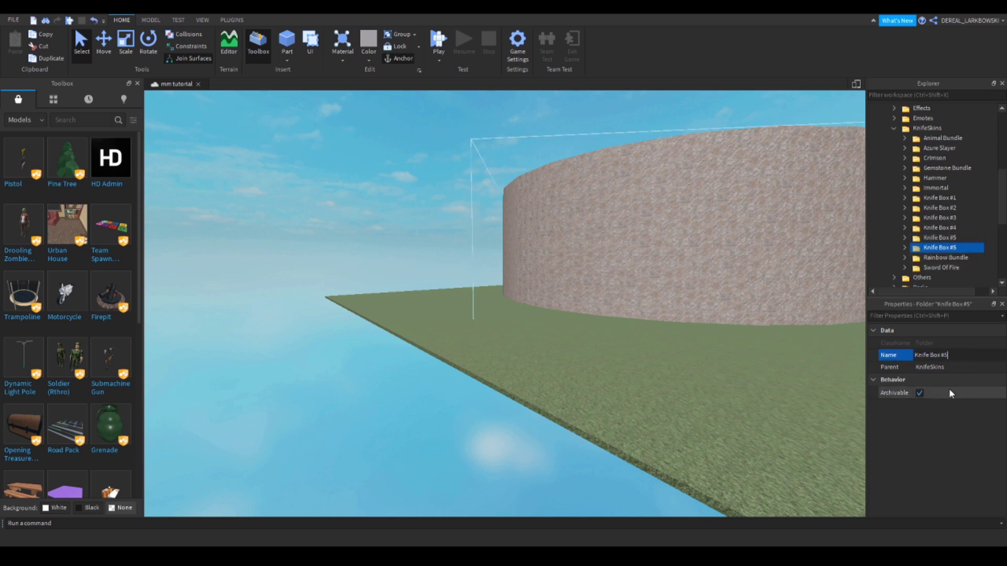
key(BackSpace)
key(BackSpace)
text(Mary Popp)
key(Return)
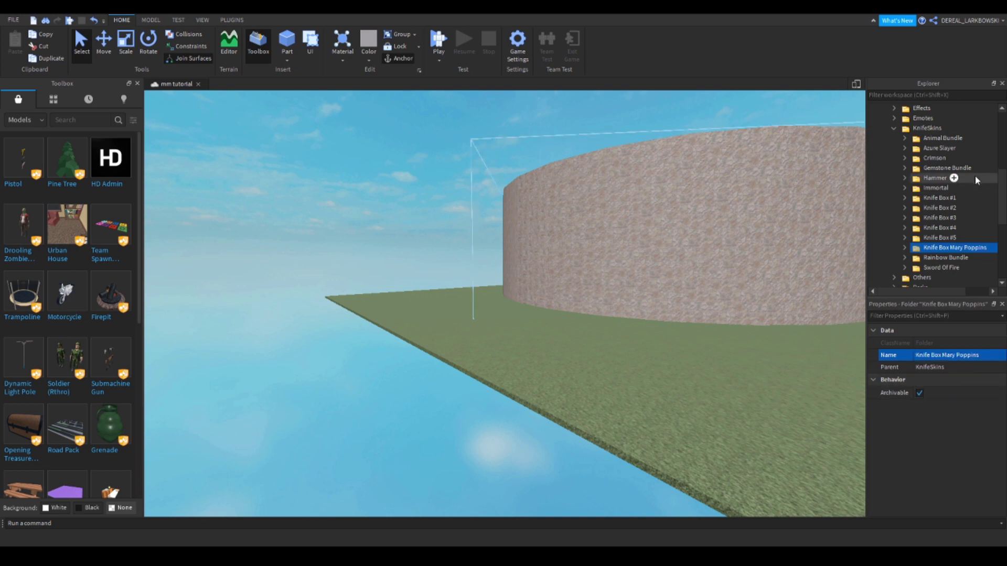
Step: Expand Knife Box Mary Poppins and its Contents folder, and inspect the first Skin's properties
click(904, 248)
scroll(910, 238, down, 2)
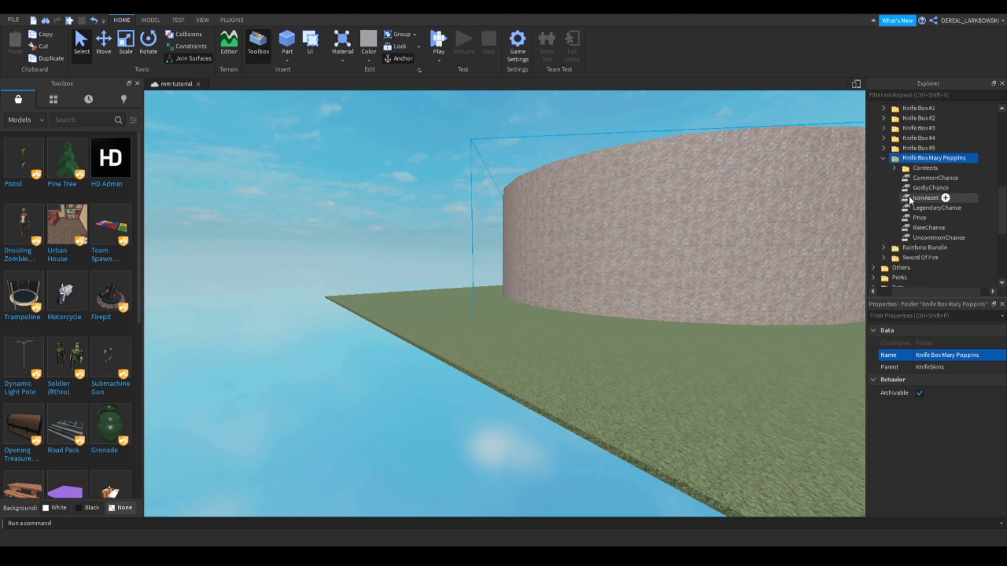
click(894, 168)
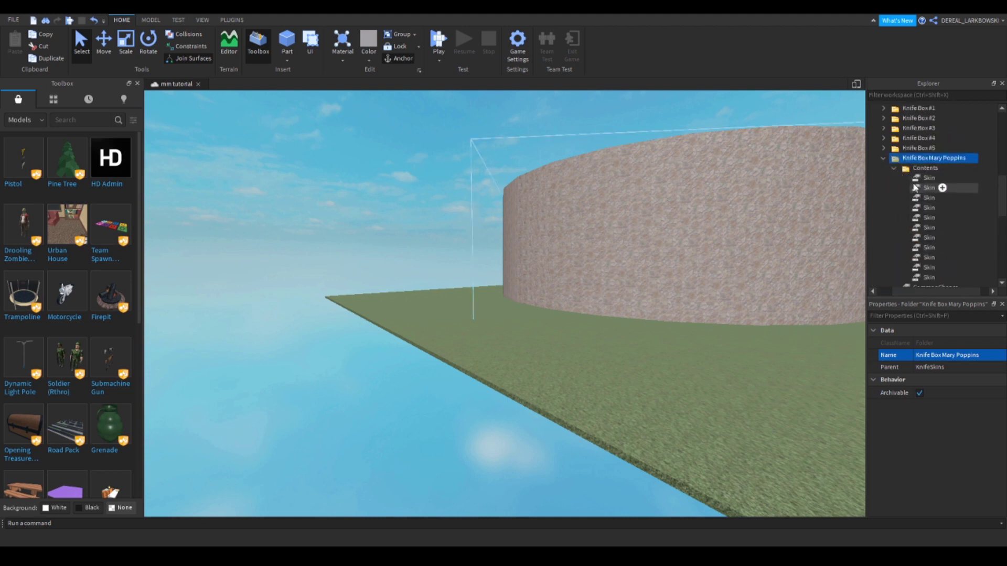
click(928, 178)
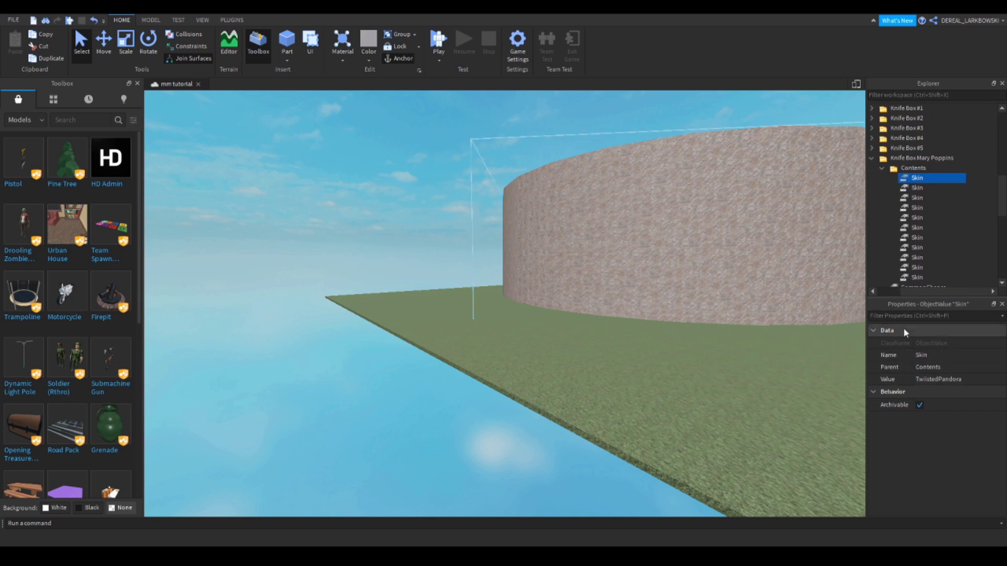
drag(910, 290, 858, 219)
Step: Browse the KnifeSkins folder directly under ReplicatedStorage and check the Rarity of the Cyan knife, collapsing its folder again
scroll(921, 189, up, 15)
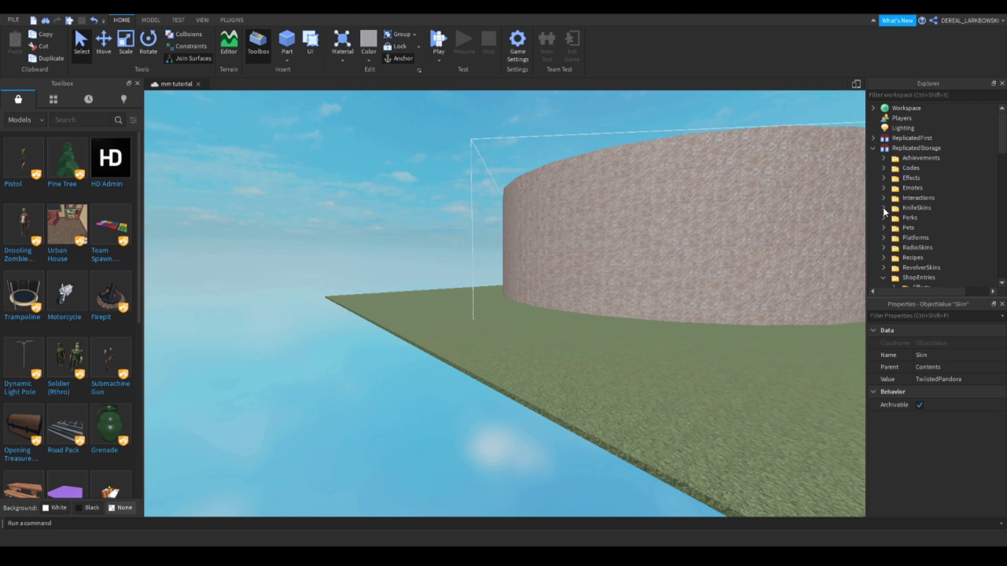
scroll(882, 206, down, 10)
scroll(886, 188, up, 8)
scroll(913, 252, down, 5)
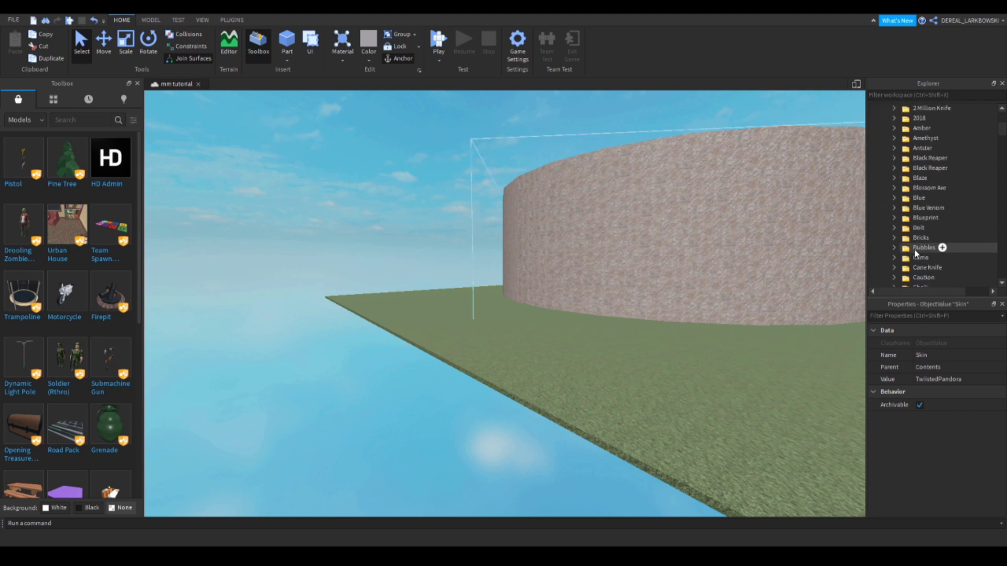
scroll(890, 257, down, 1)
click(894, 237)
scroll(891, 246, down, 2)
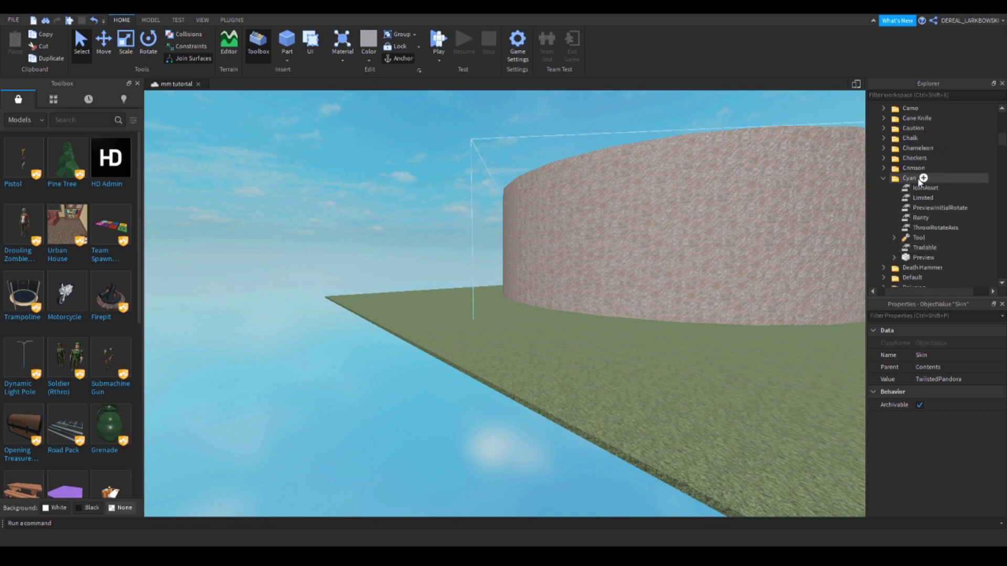
click(920, 218)
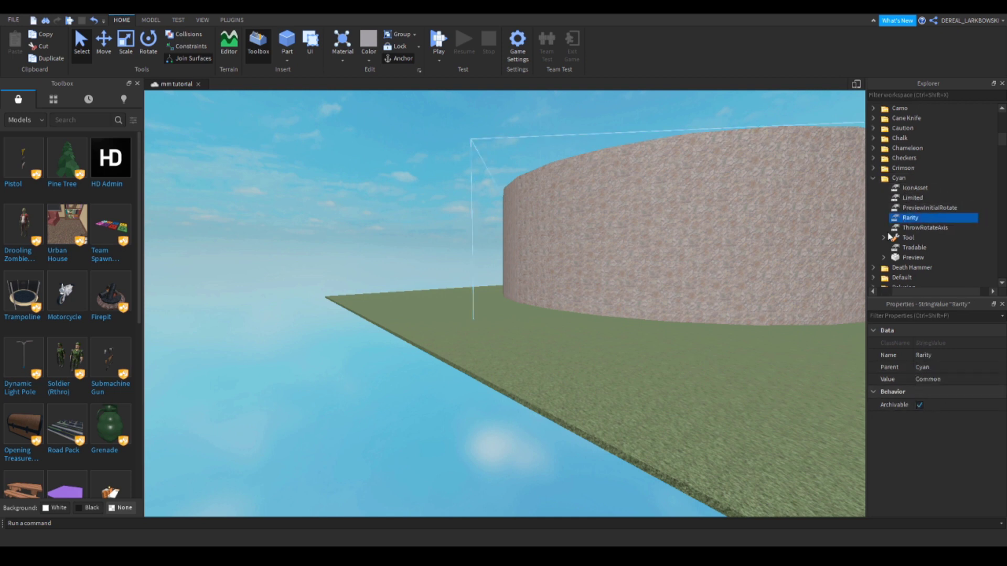
click(873, 180)
Step: Set the Value of the first Skin in Knife Box Mary Poppins' Contents to the Tiger knife skin
scroll(928, 247, down, 15)
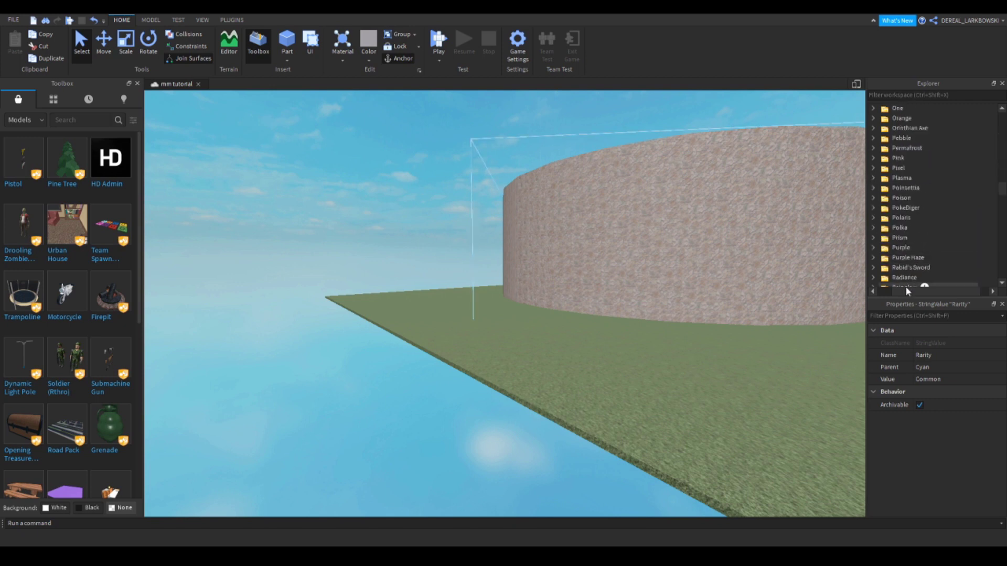
scroll(928, 257, down, 10)
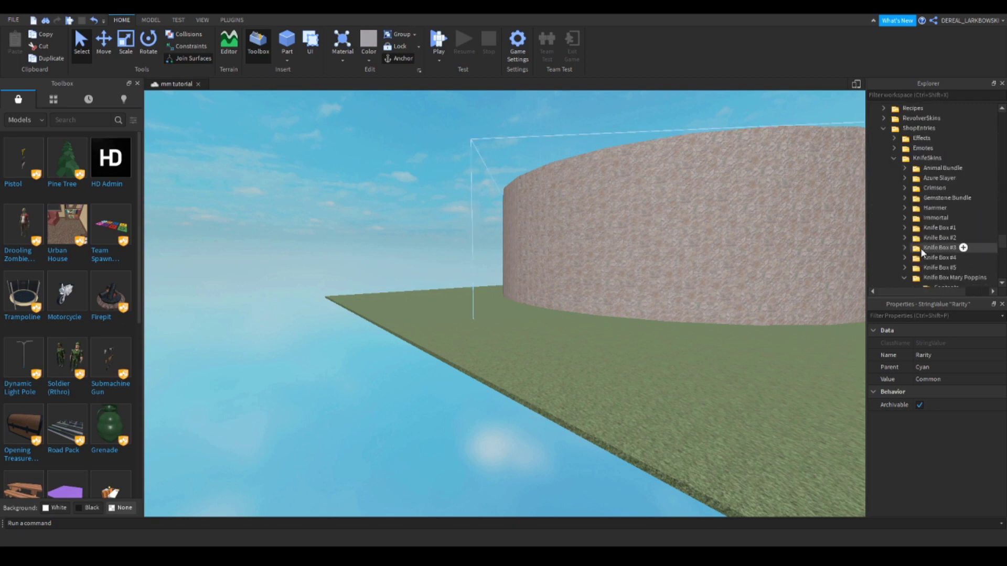
scroll(928, 236, down, 3)
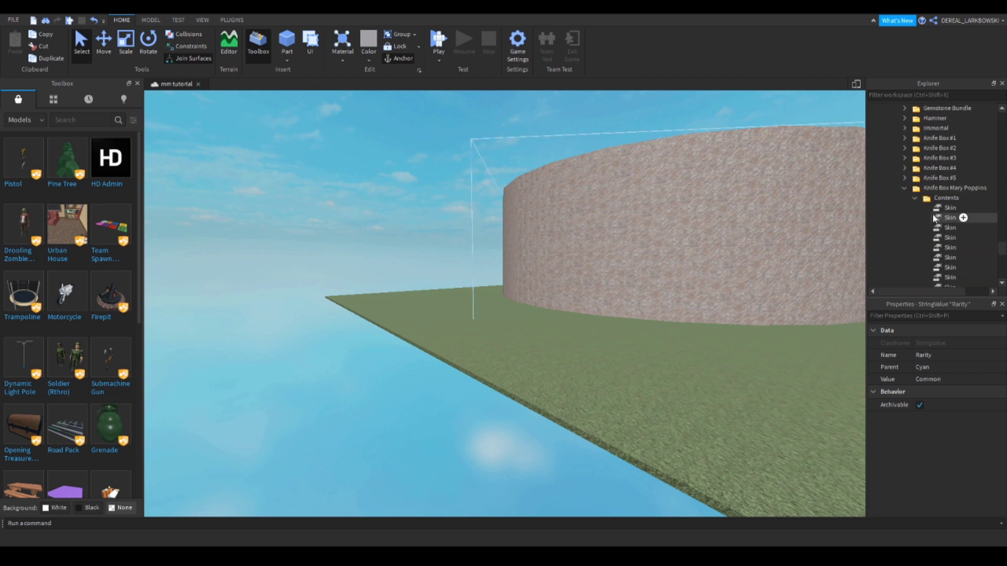
click(939, 208)
click(933, 374)
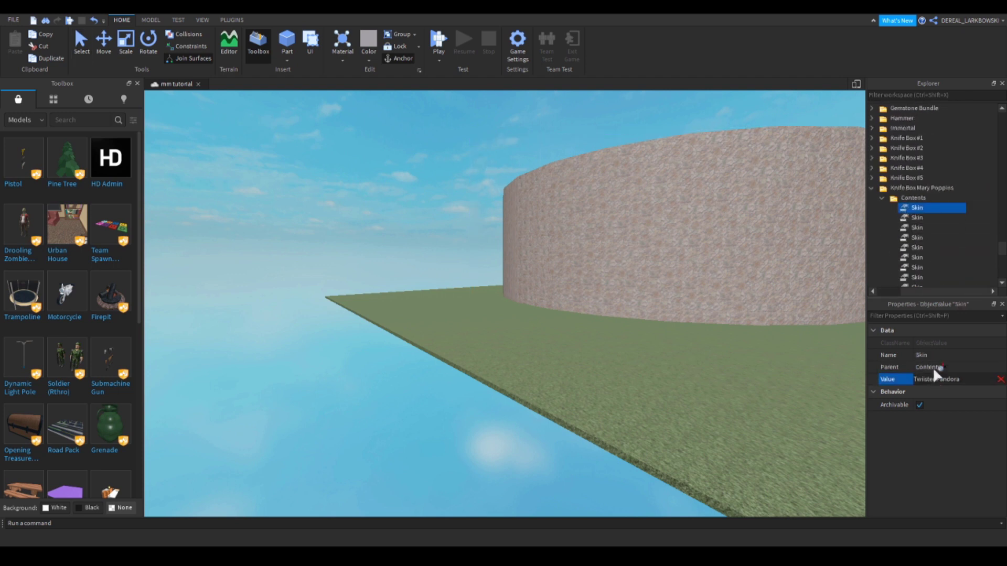
scroll(917, 191, down, 15)
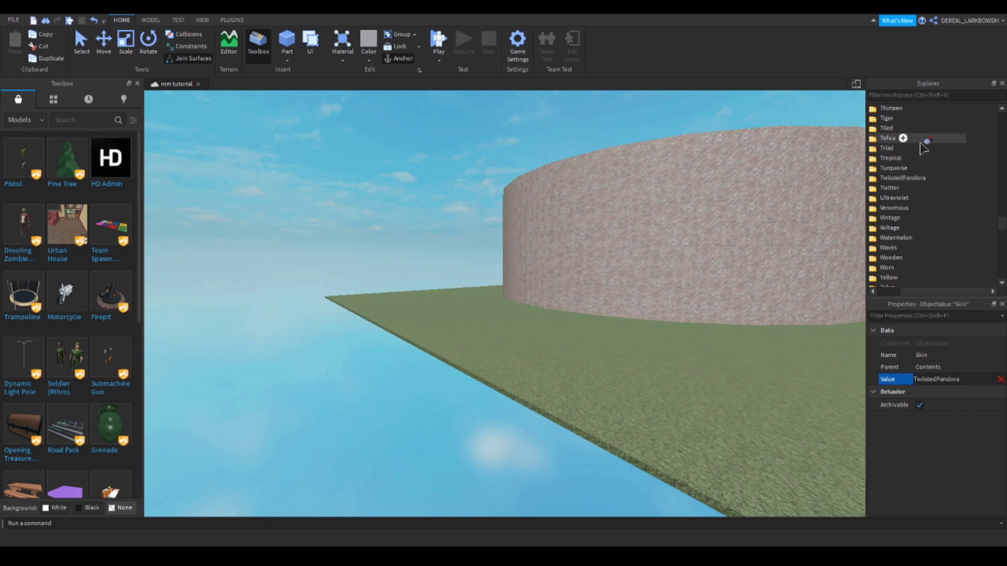
scroll(921, 153, up, 3)
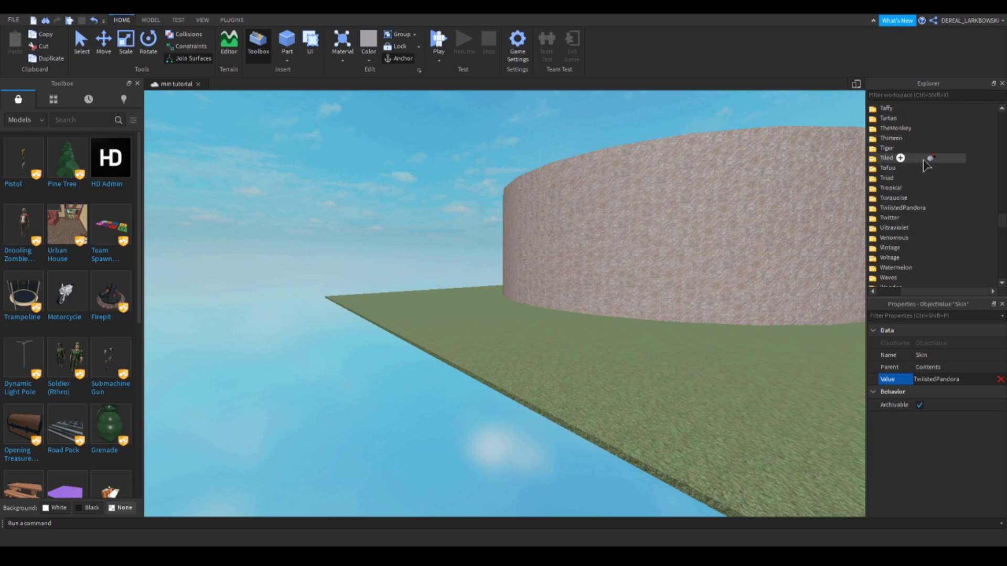
click(923, 147)
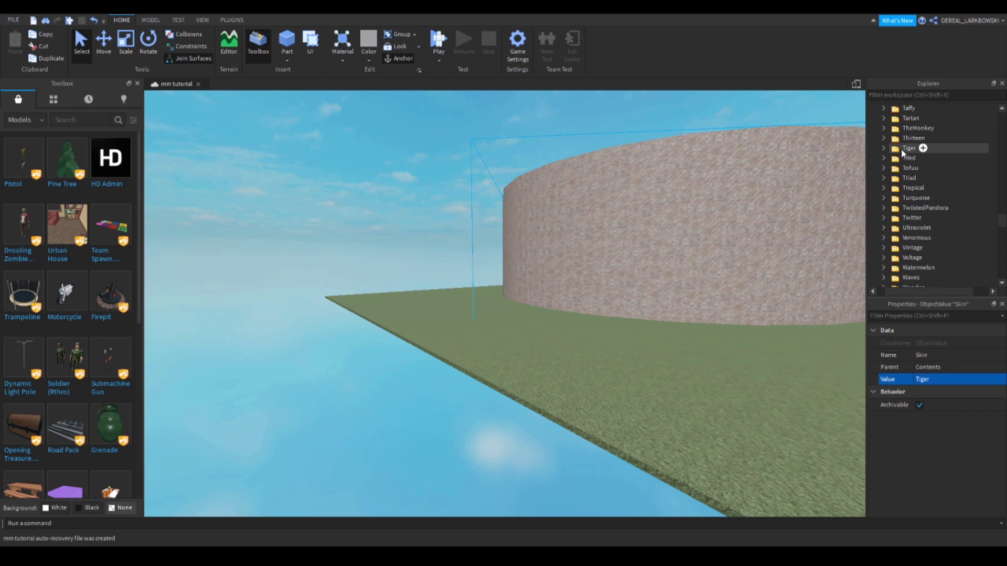
Step: Expand the Tiger knife skin folder and check its Rarity value
click(884, 148)
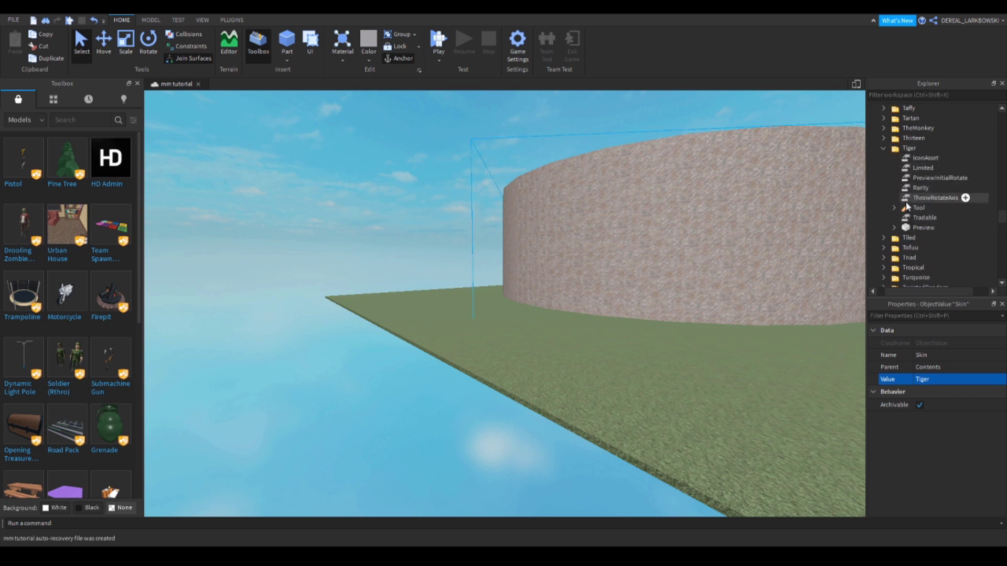
click(907, 188)
scroll(912, 236, up, 15)
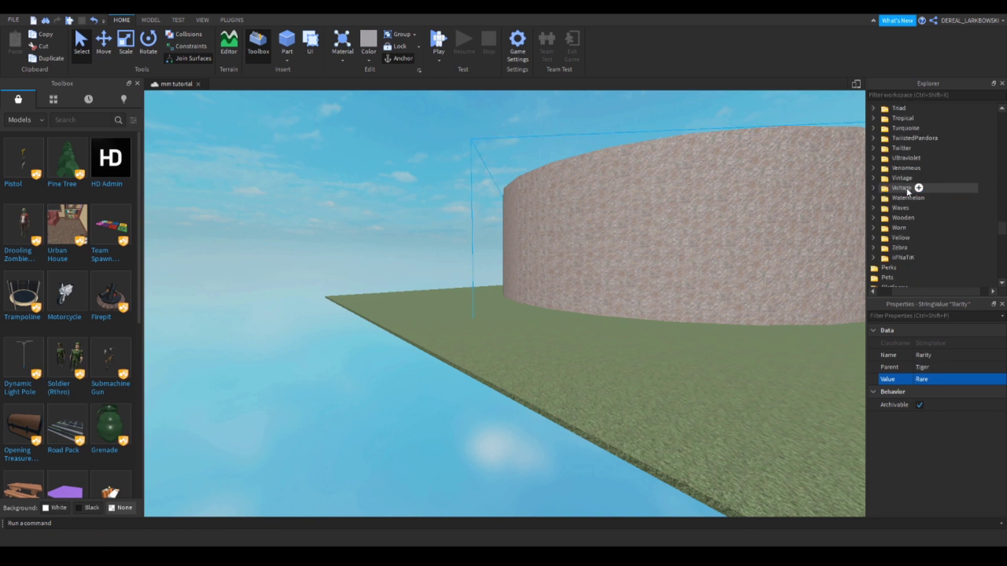
Step: Check CommonChance of Knife Box Mary Poppins and set its GodlyChance value to 10
click(904, 291)
scroll(920, 250, down, 6)
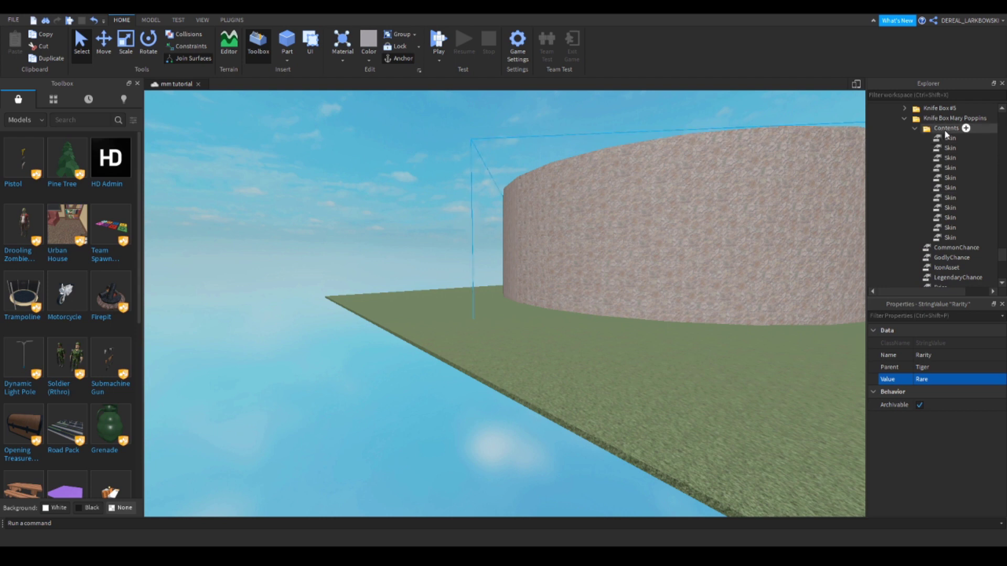
scroll(943, 131, down, 3)
click(954, 158)
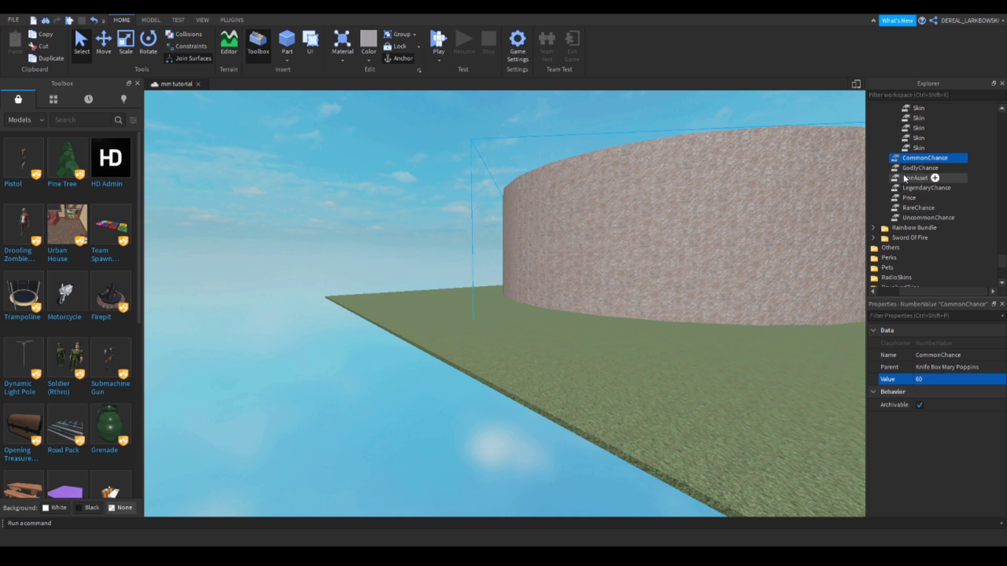
drag(907, 169, 906, 257)
click(930, 380)
text(10)
key(Return)
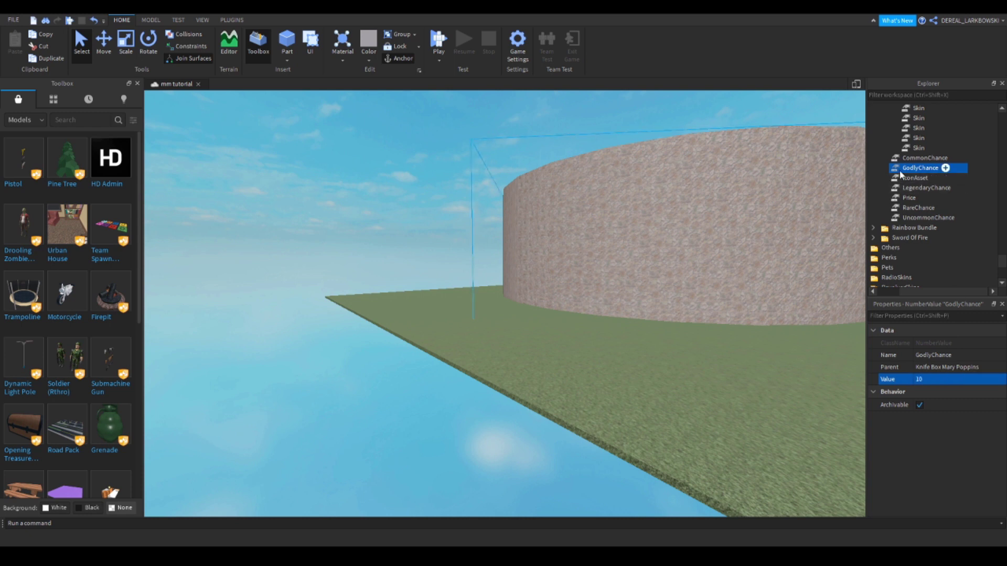
Step: Review the common and godly chances and set LegendaryChance of Knife Box Mary Poppins to 20
click(913, 158)
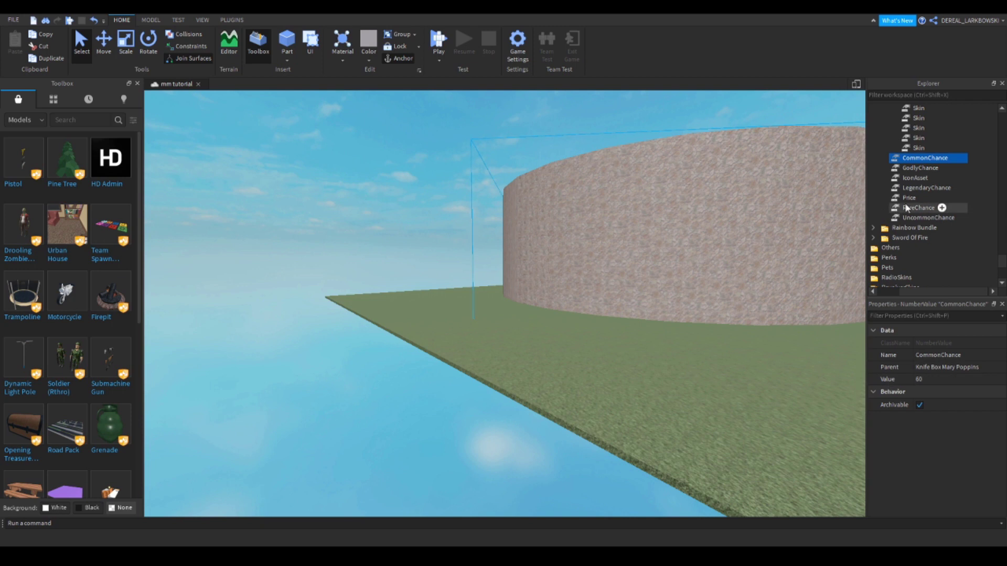
click(915, 178)
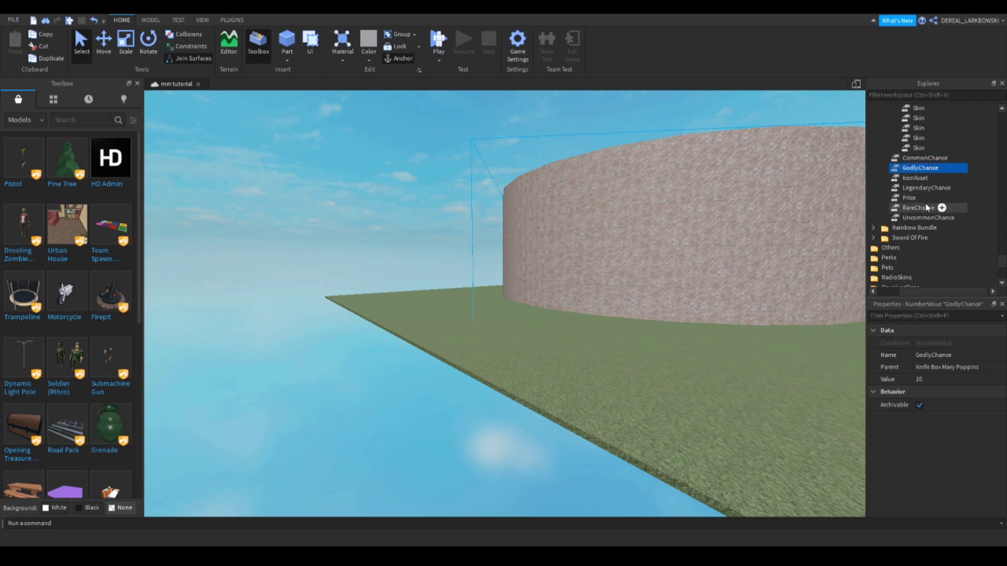
click(922, 188)
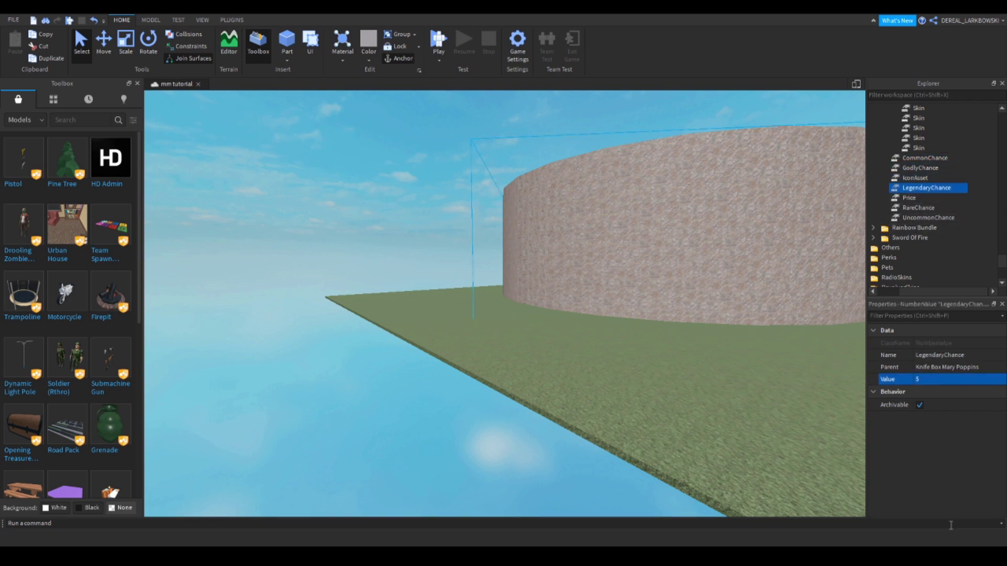
click(932, 379)
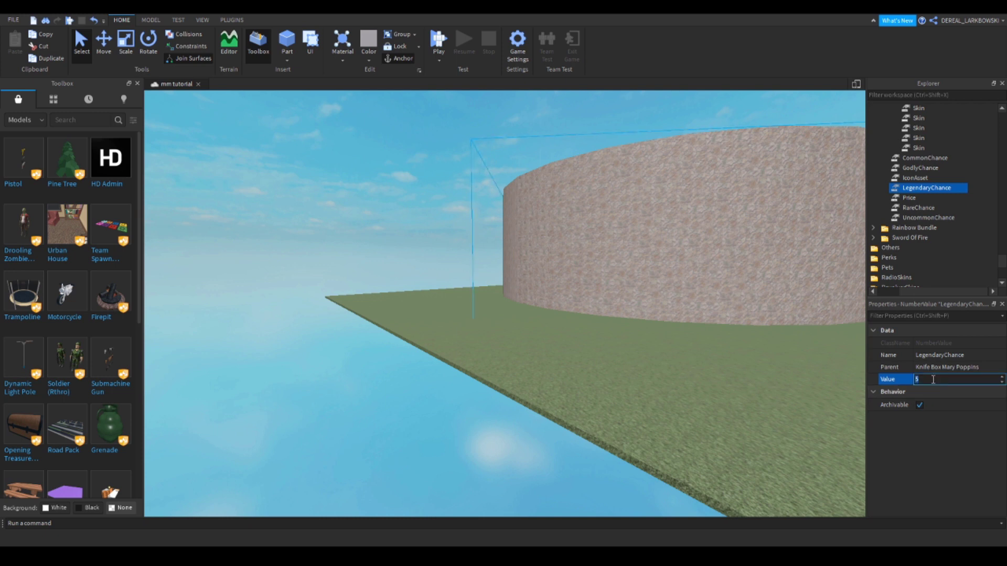
key(Return)
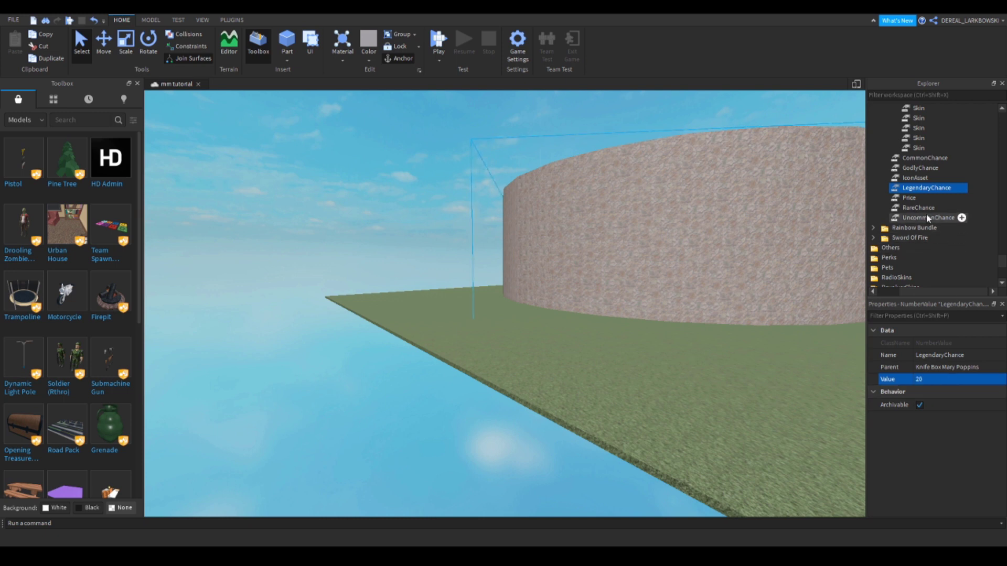
Step: Set the RareChance value of Knife Box Mary Poppins to 30
click(914, 206)
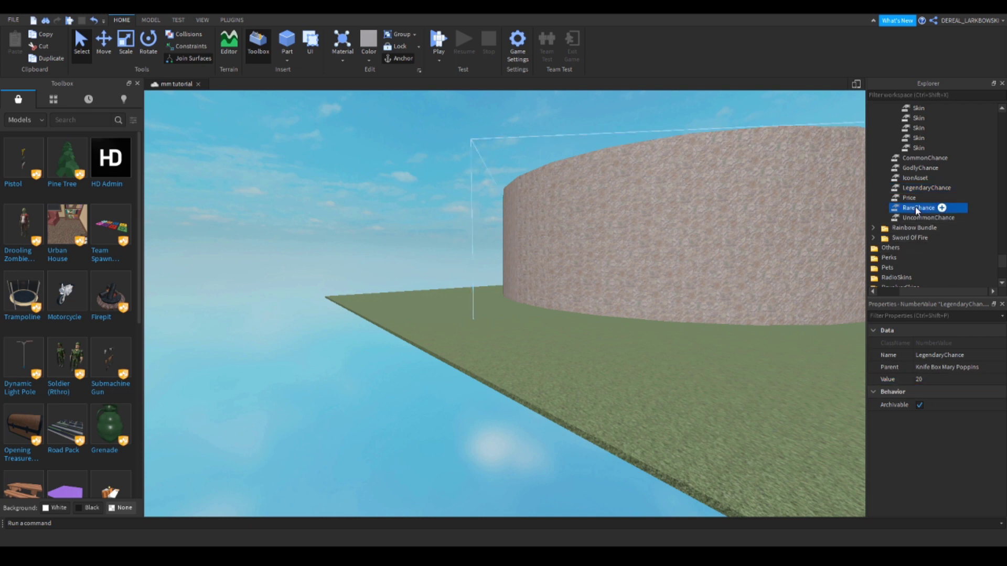
click(933, 378)
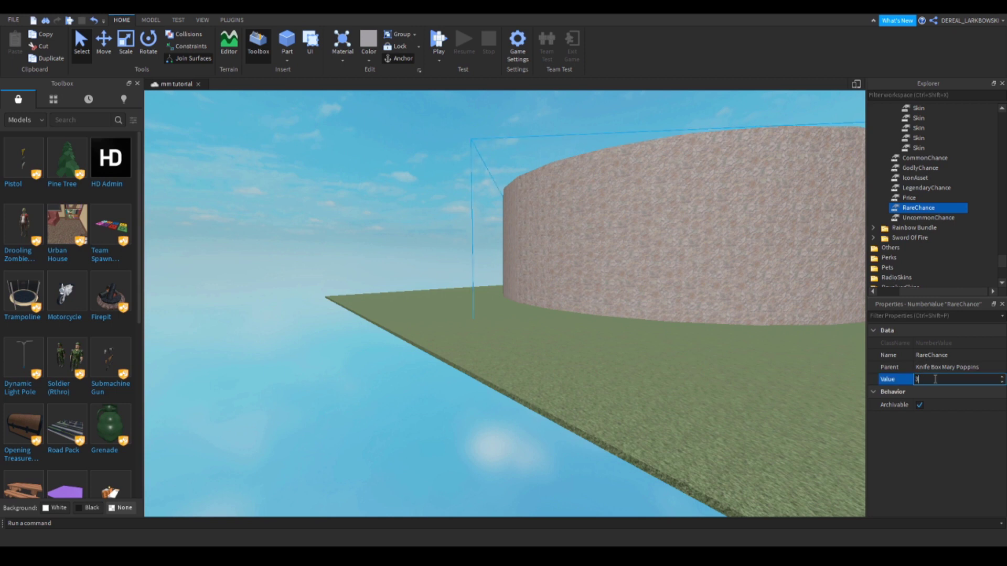
key(Return)
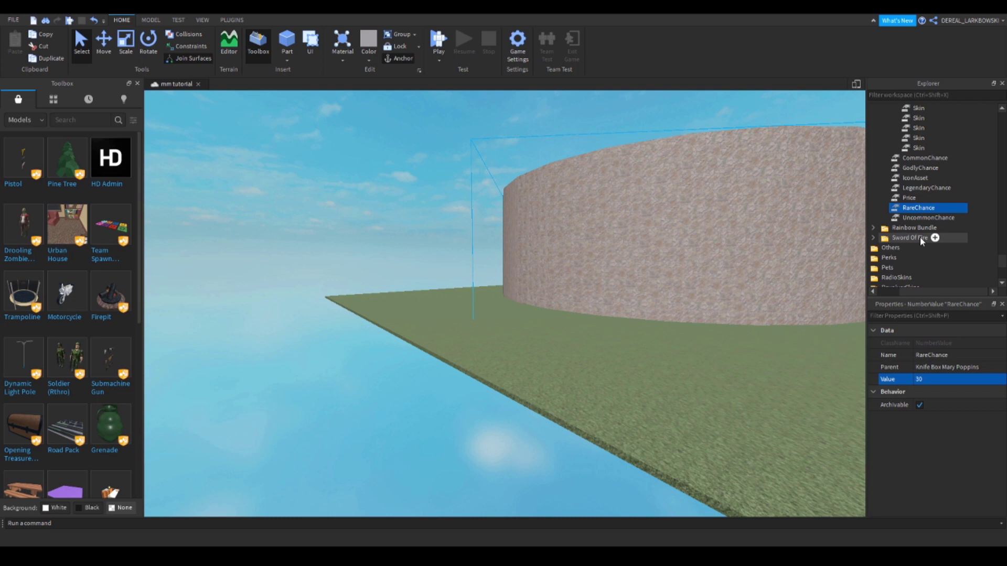
Step: Set the UncommonChance value of Knife Box Mary Poppins to 20
click(925, 218)
click(928, 380)
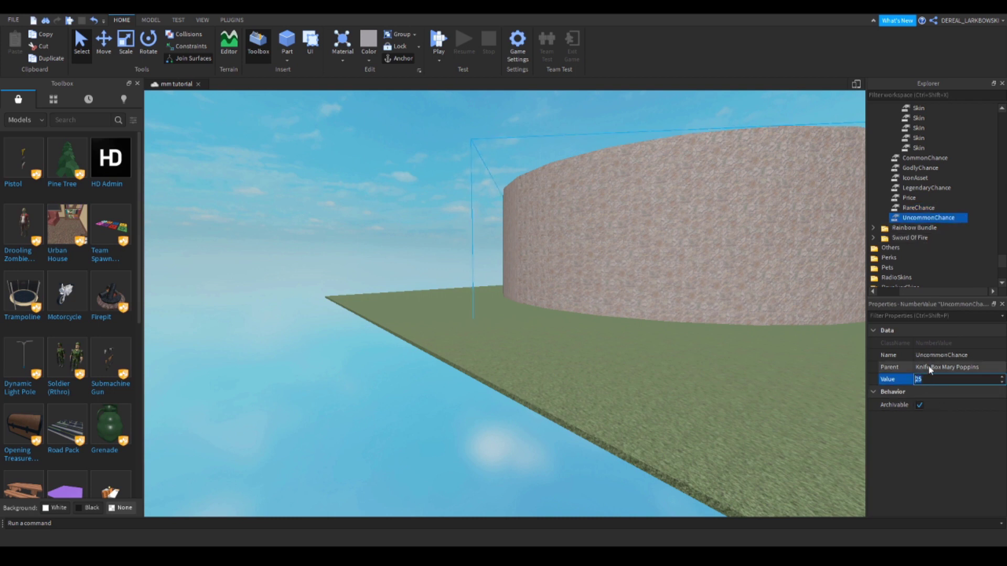
key(Return)
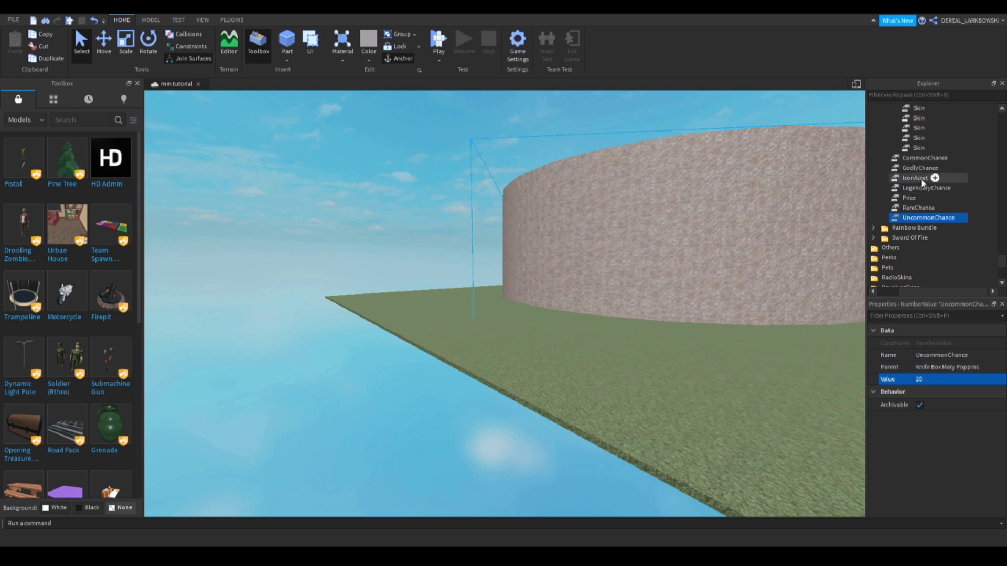
Step: Check IconAsset of Knife Box Mary Poppins and set its RareChance value to 154
click(918, 208)
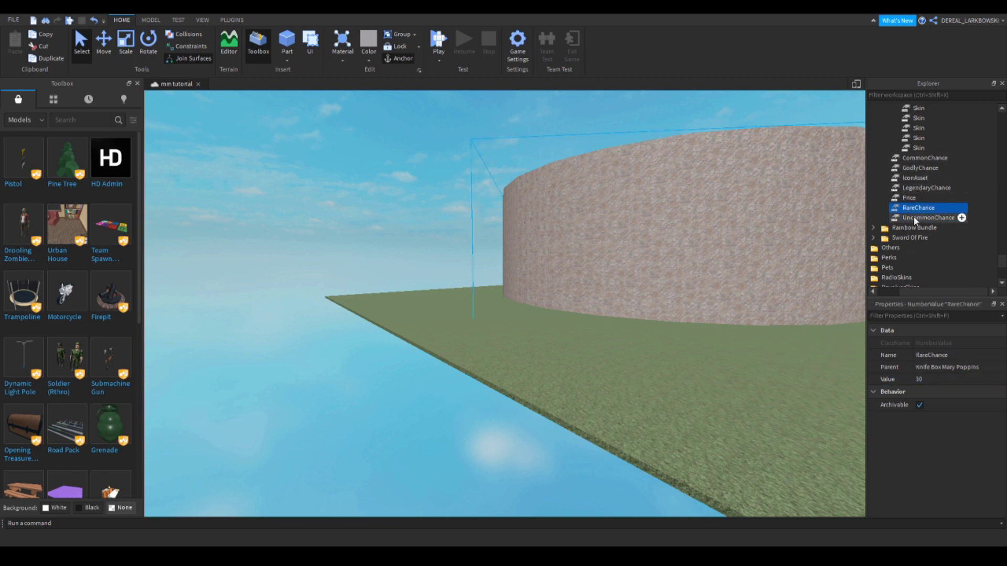
click(911, 178)
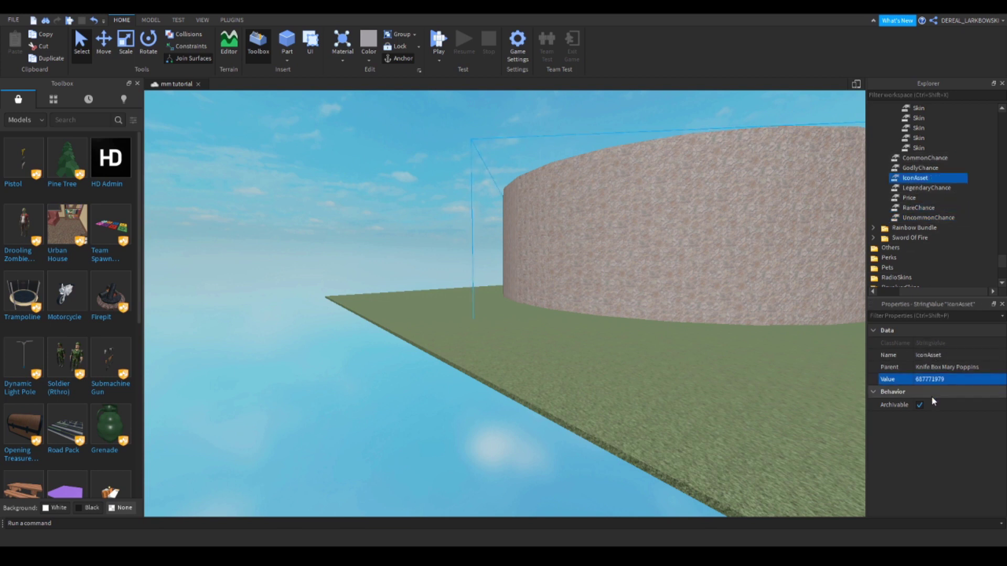
click(917, 208)
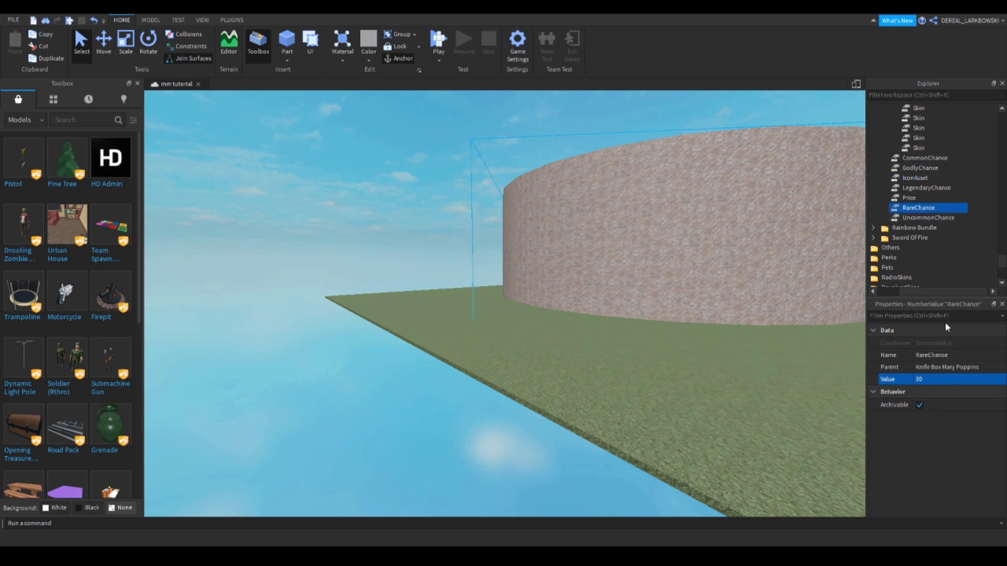
click(931, 380)
text(154)
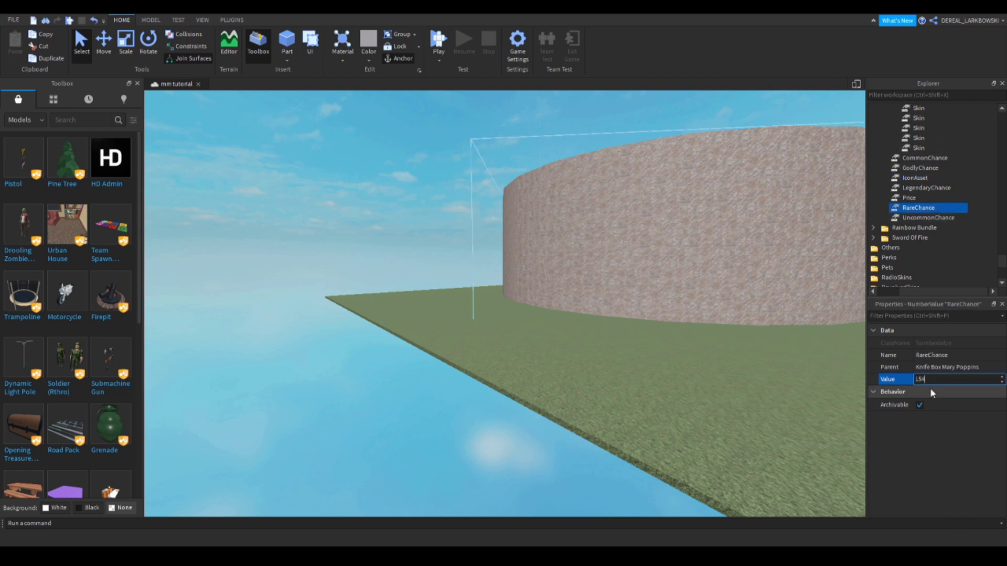
key(Return)
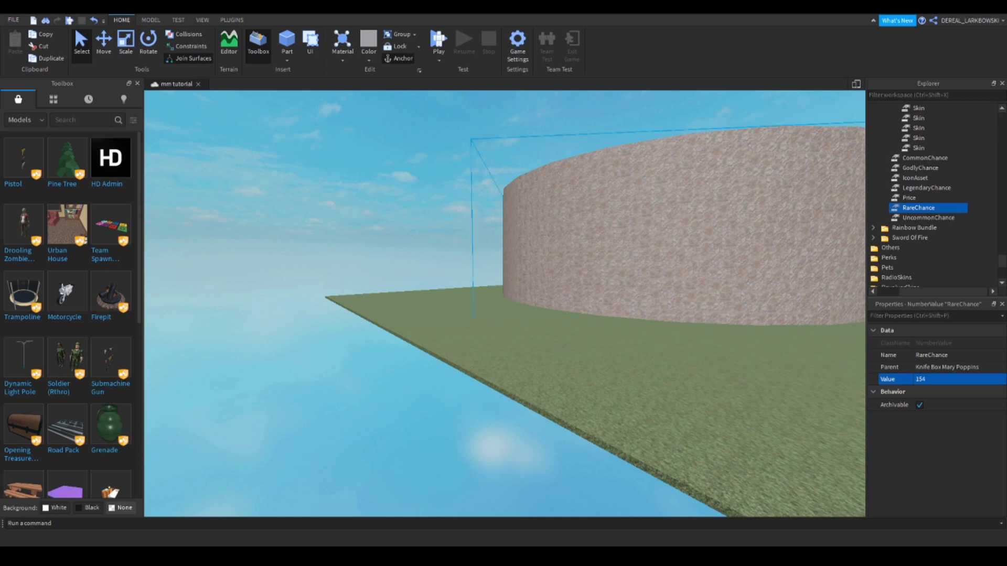
Step: Search the marketplace images for the creator's username
click(24, 120)
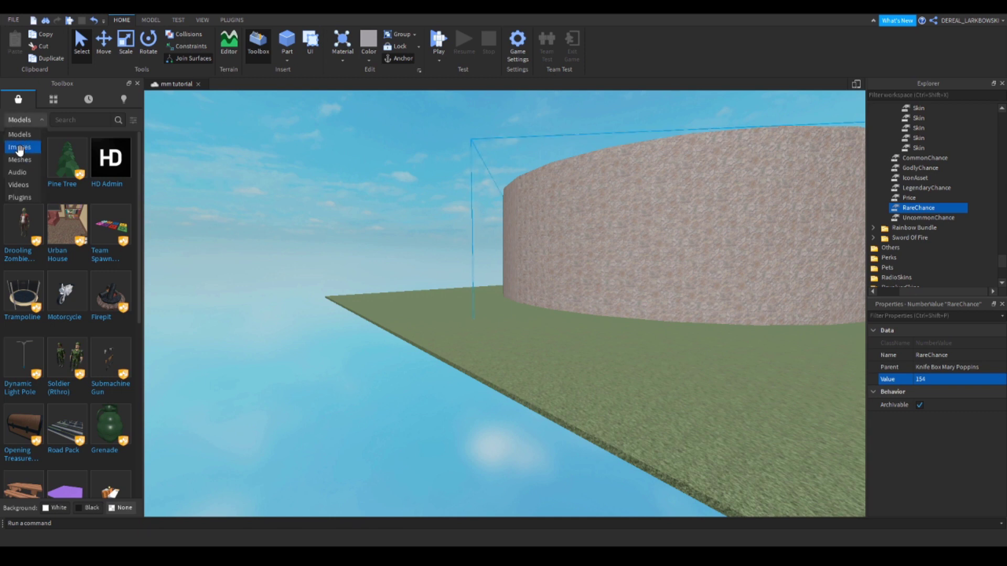
click(23, 153)
click(120, 125)
text(Larkbowski)
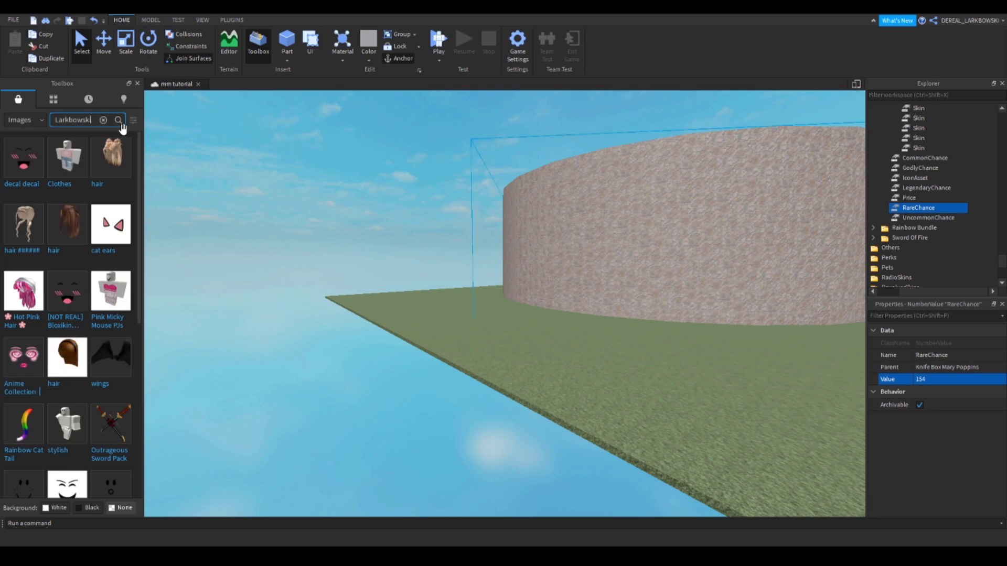
key(Return)
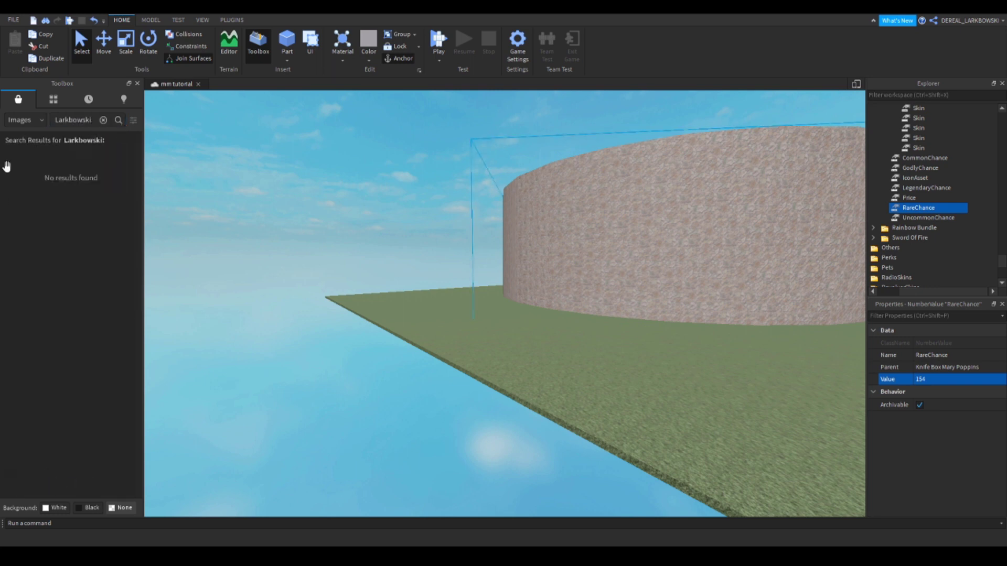
click(63, 102)
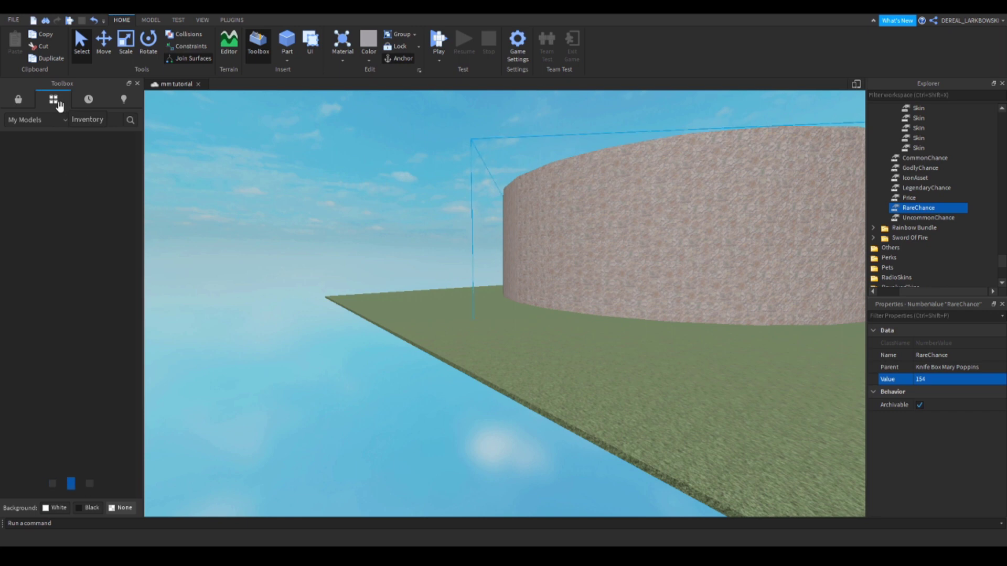
click(33, 120)
click(31, 147)
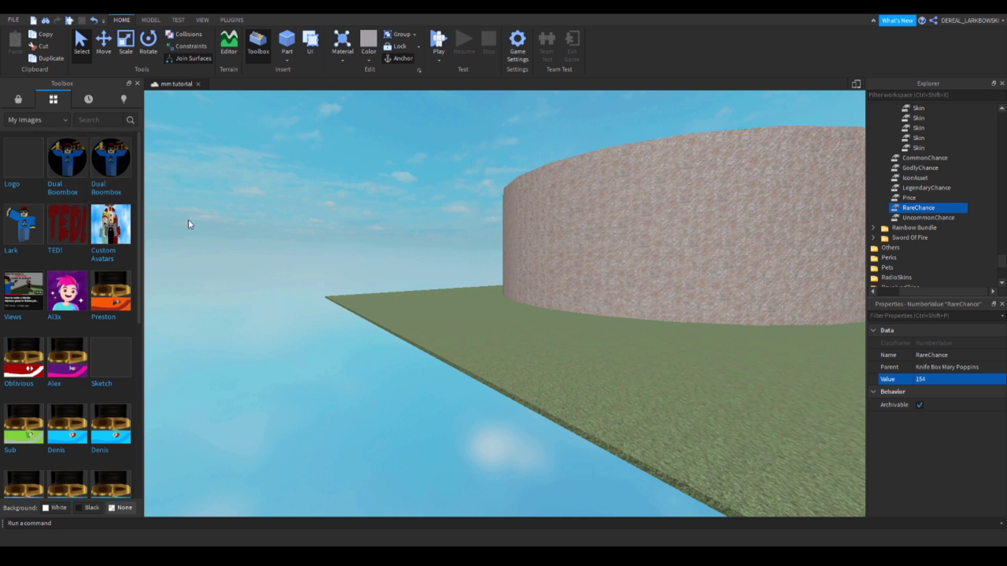
mouse_move(910, 221)
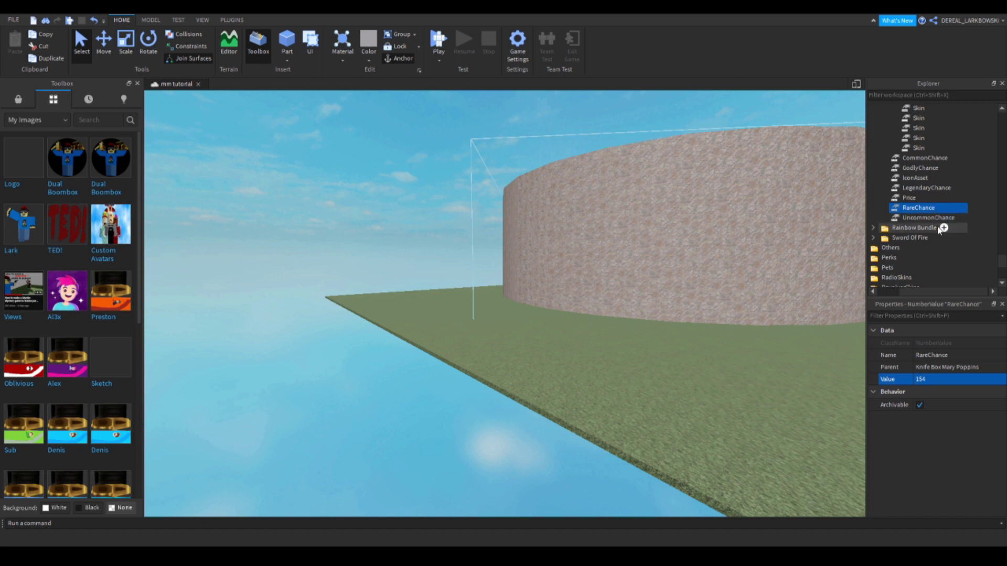
click(915, 178)
click(930, 379)
key(ctrl+v)
key(Return)
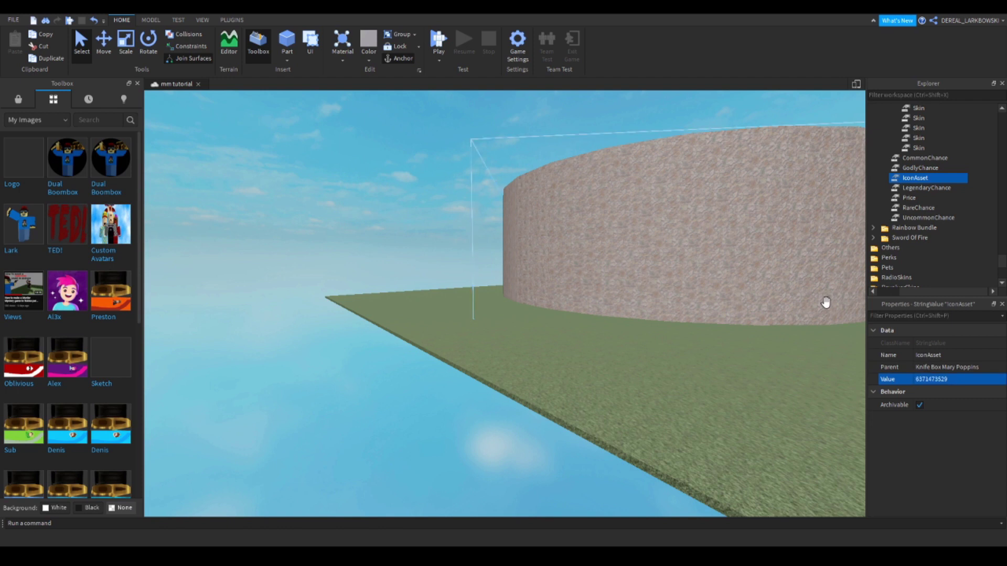